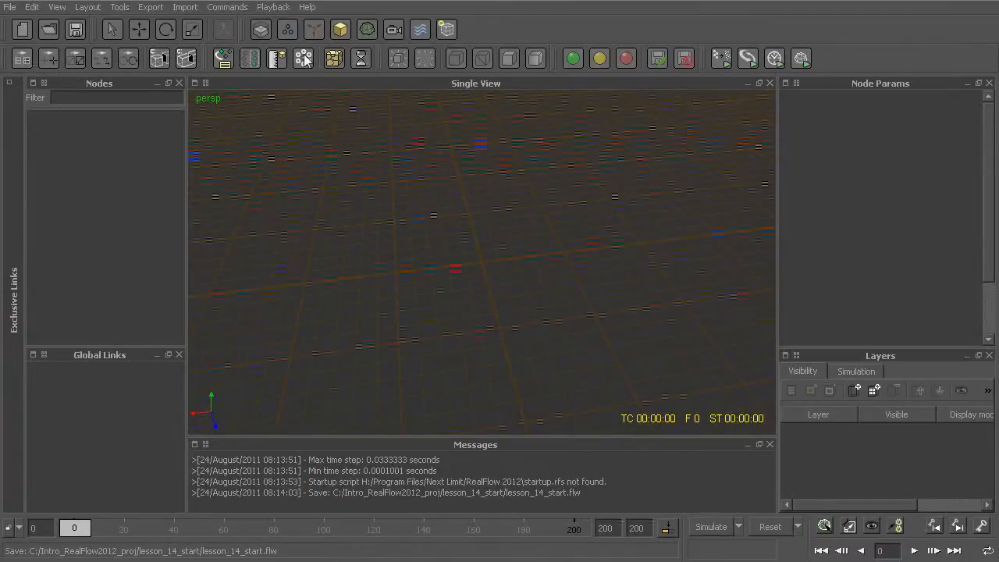
Add a plane primitive to the scene as the ground object
click(340, 29)
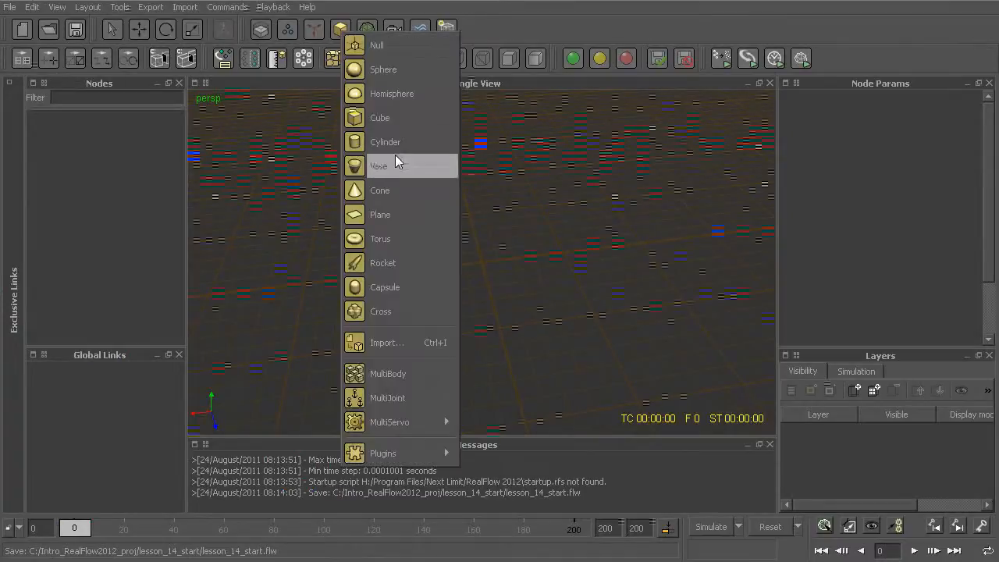
click(407, 214)
alt+drag(442, 279, 476, 274)
alt+right_drag(479, 273, 483, 241)
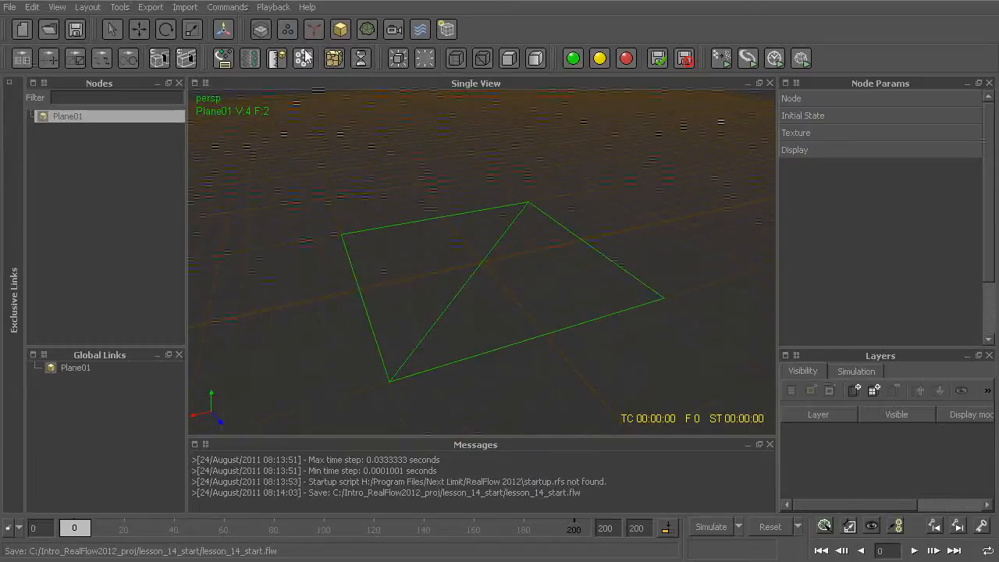
Import the object file softBody_cubes.sd from the lesson_14_start objects folder
click(340, 29)
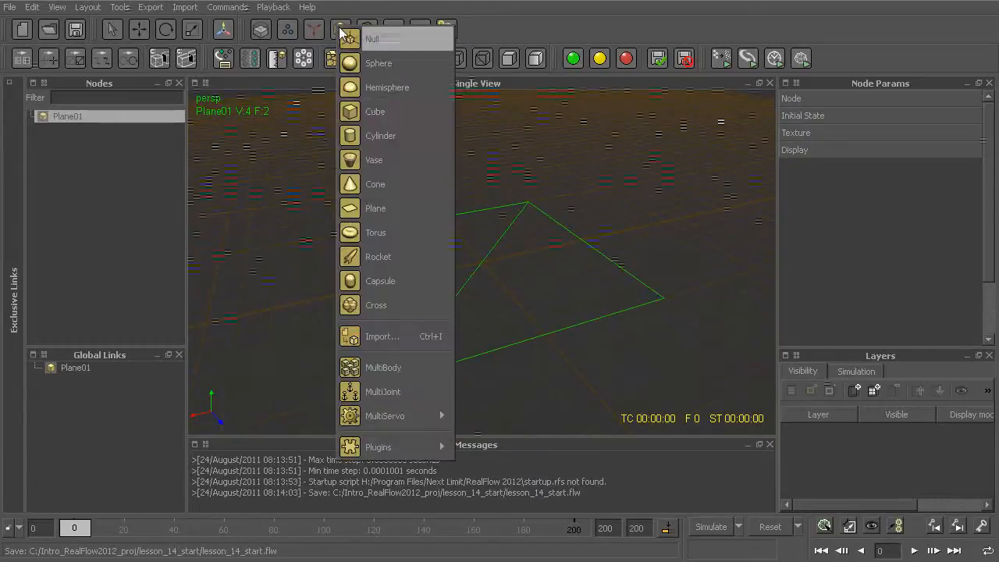
click(409, 339)
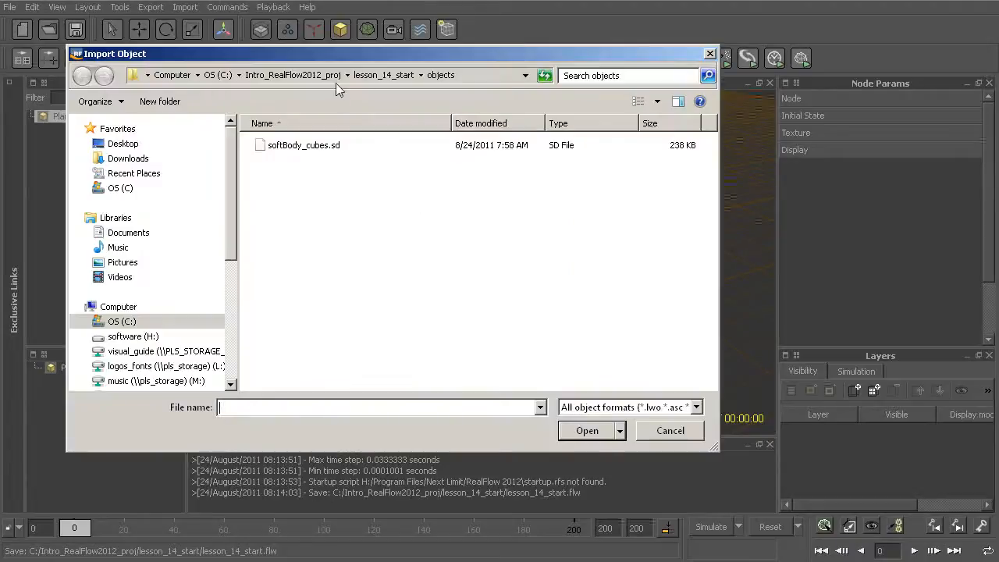
click(265, 147)
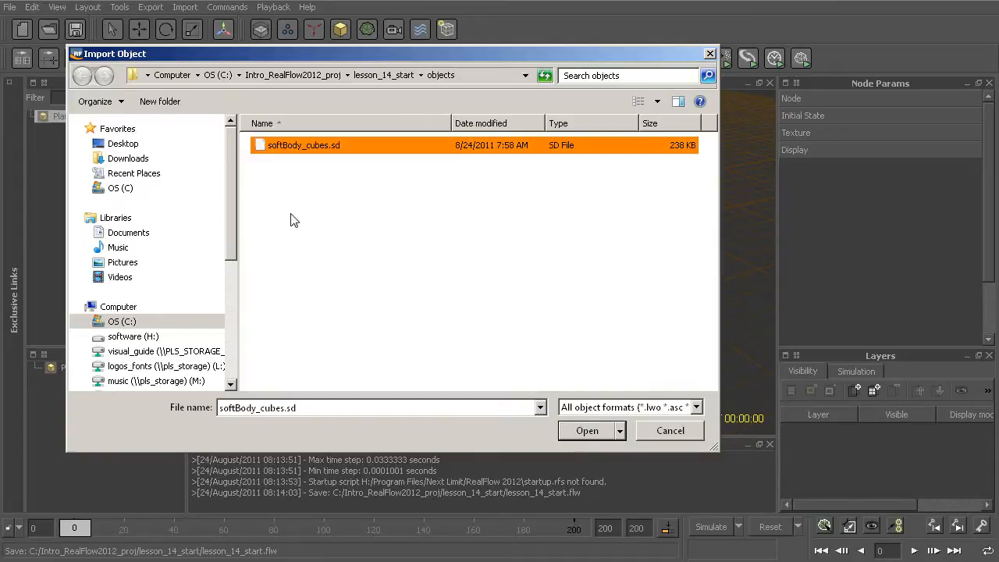
click(590, 430)
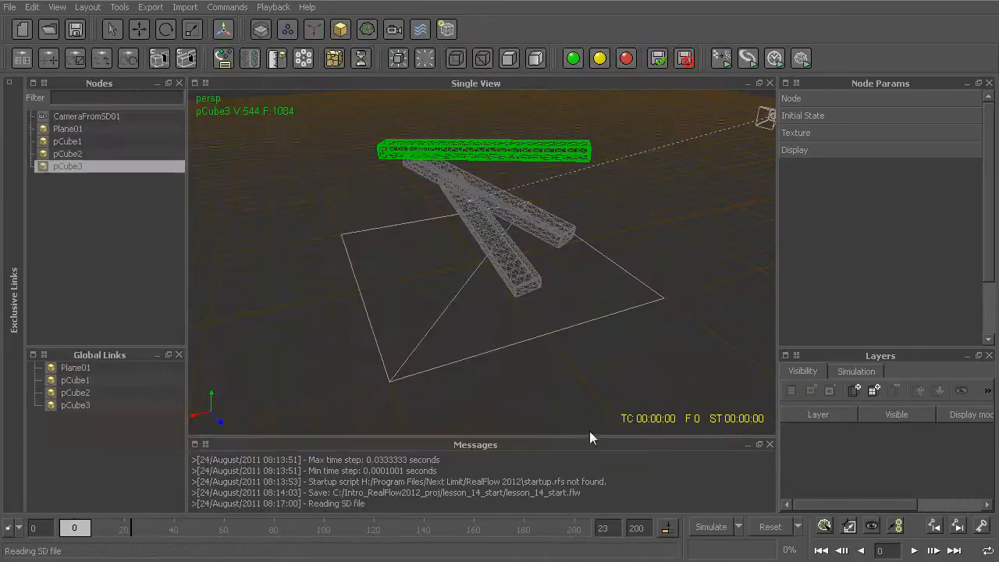
Delete the imported camera node CameraFromSD01 from the scene
alt+drag(464, 316, 514, 234)
click(513, 228)
click(518, 187)
click(476, 123)
alt+drag(458, 139, 569, 249)
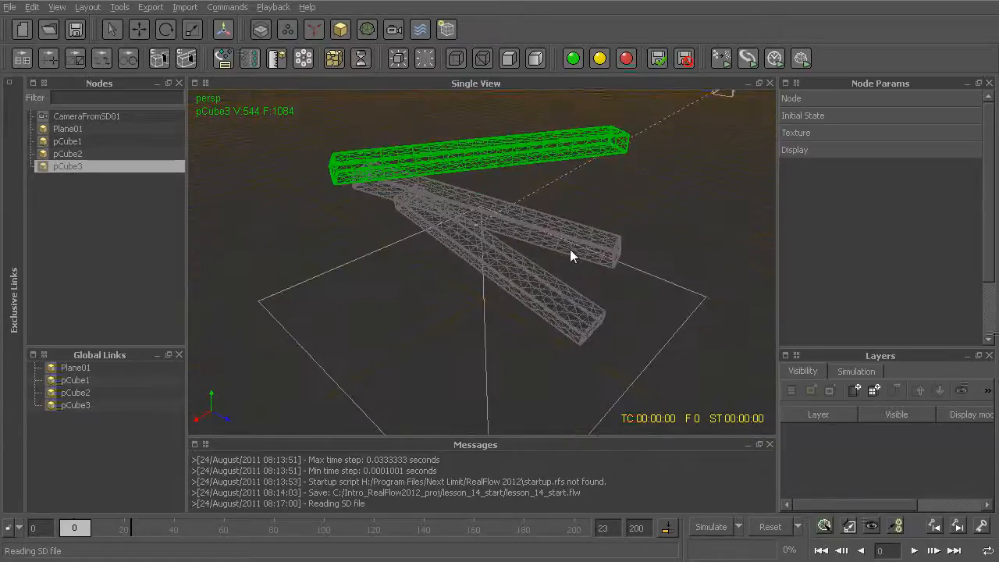
click(81, 117)
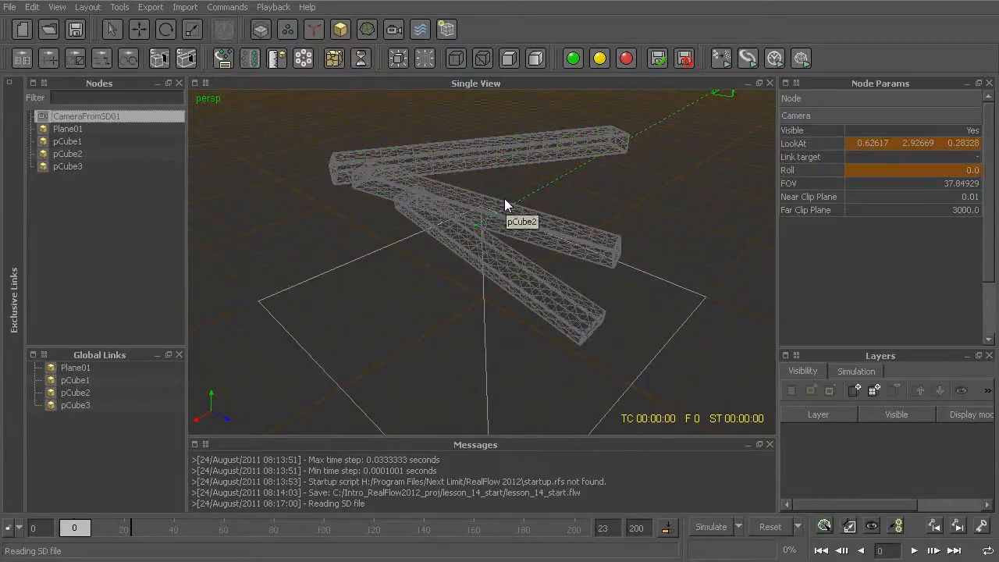
key(Delete)
mouse_move(500, 218)
alt+mouse_down()
mouse_move(490, 221)
mouse_move(509, 221)
mouse_move(486, 215)
alt+mouse_up()
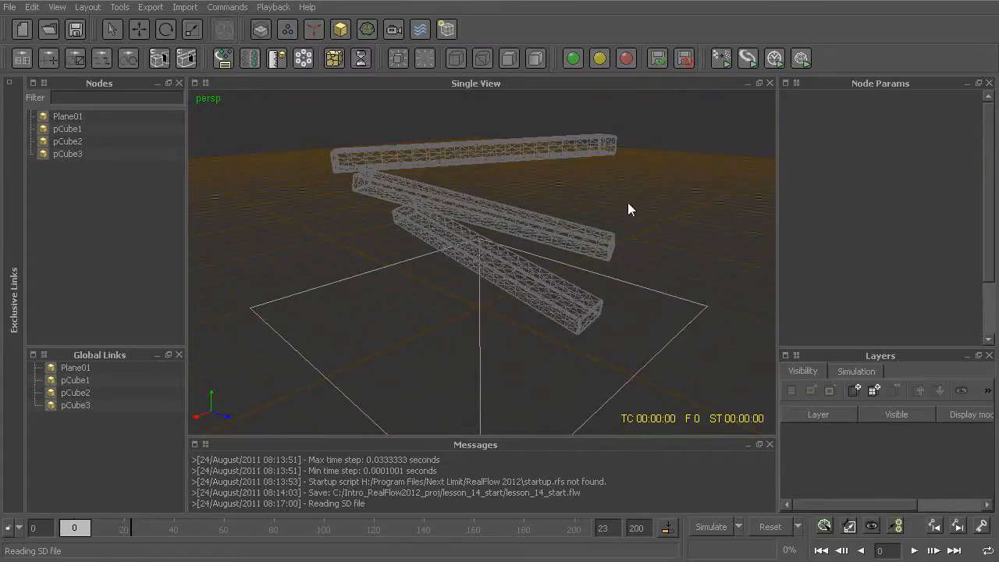
Switch the perspective viewport from wireframe to shaded display
key(0)
mouse_move(492, 248)
alt+mouse_down()
mouse_move(512, 250)
mouse_move(512, 238)
mouse_move(508, 255)
mouse_move(512, 242)
alt+mouse_up()
click(498, 151)
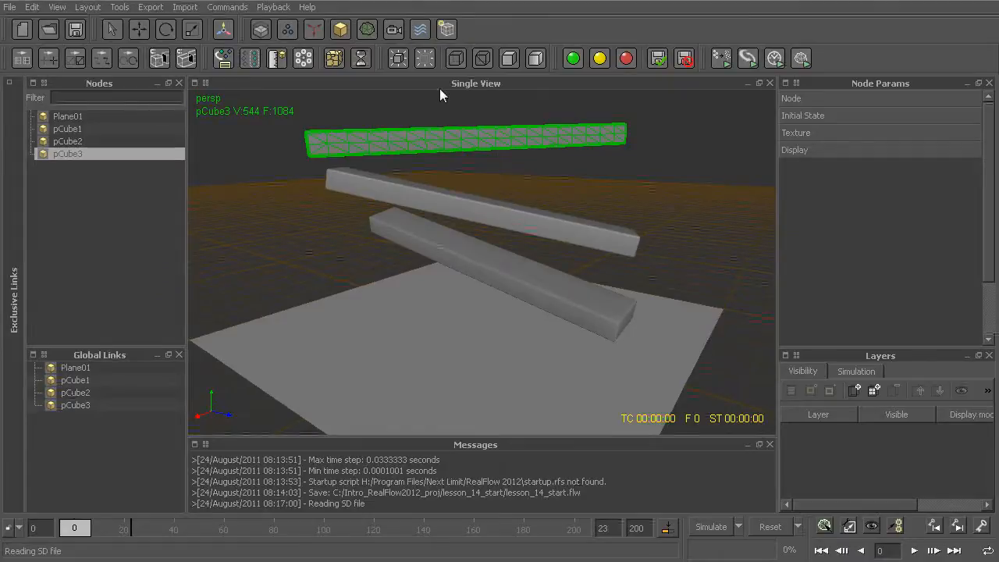
Add a Gravity daemon to the scene
click(312, 28)
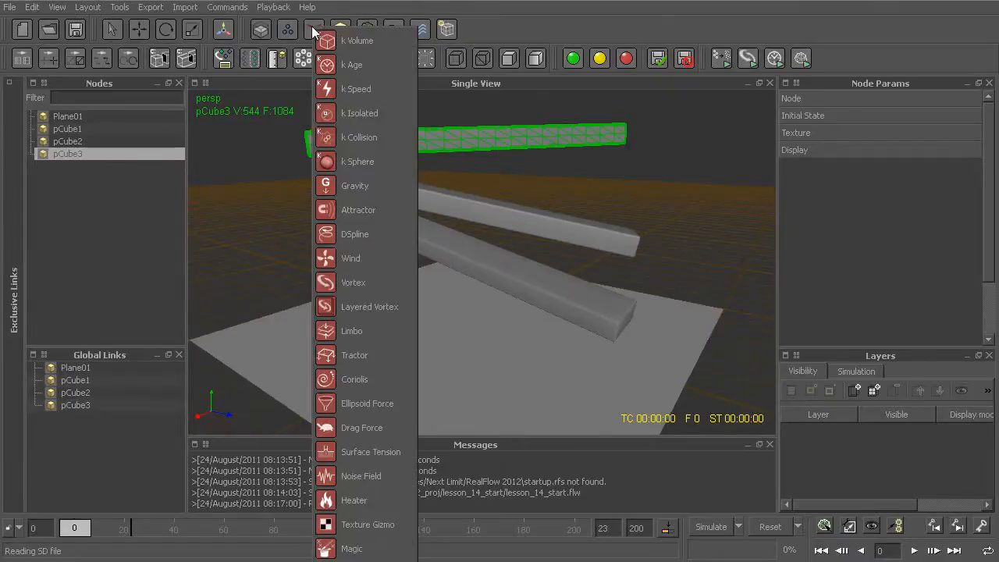
click(368, 188)
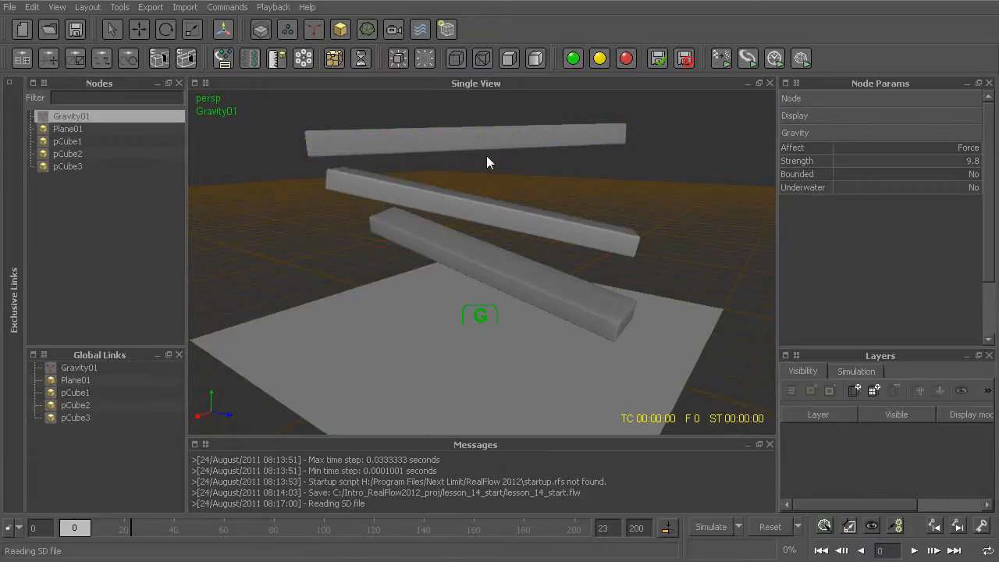
Set the Dynamics of pCube1, pCube2 and pCube3 together to Soft body
click(476, 208)
click(472, 253)
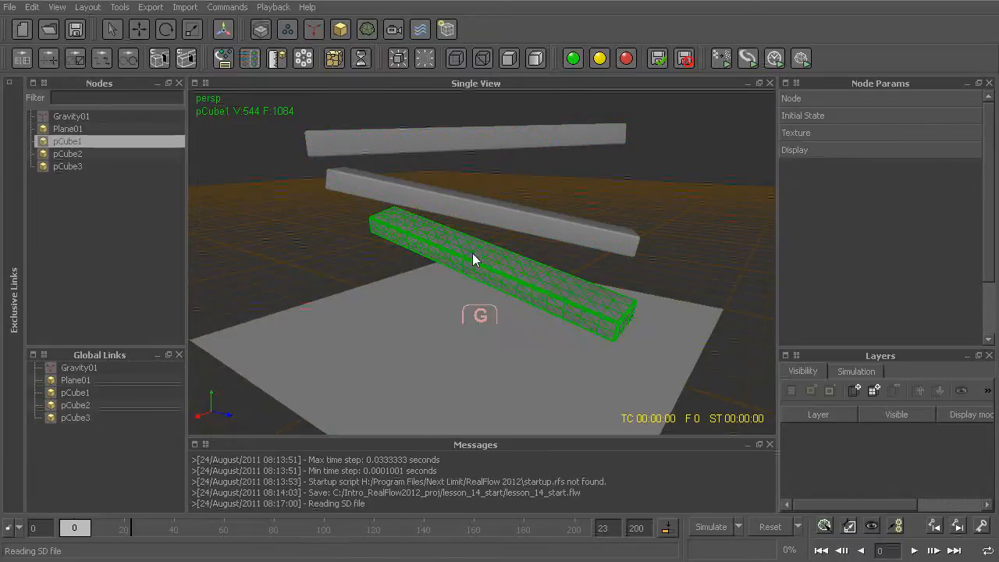
click(482, 152)
shift+click(511, 214)
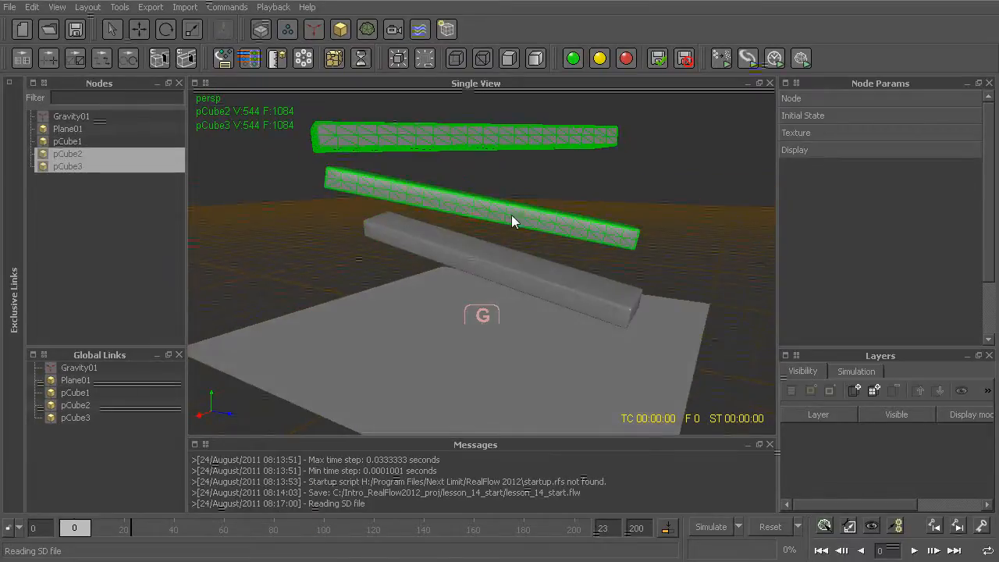
shift+click(498, 273)
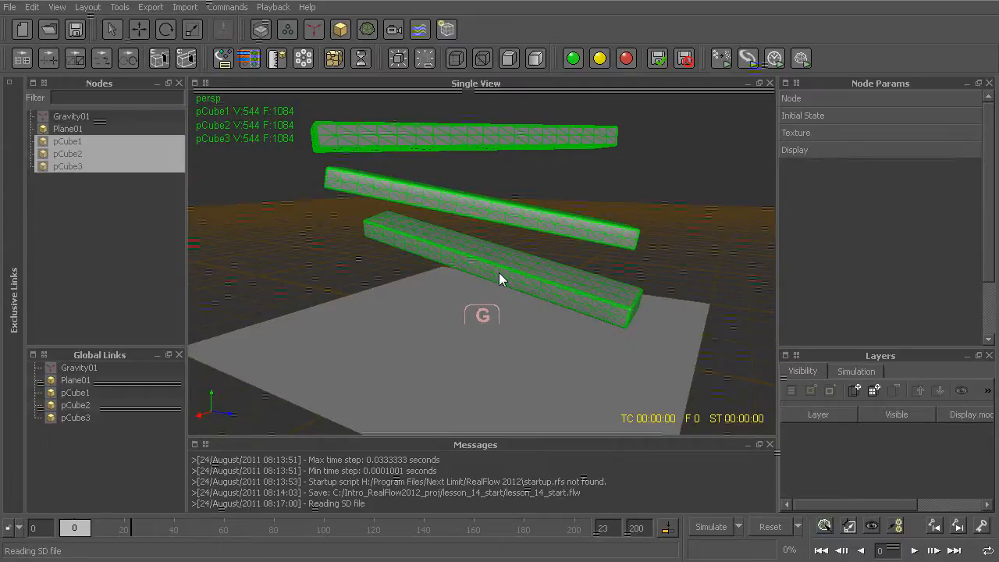
click(839, 99)
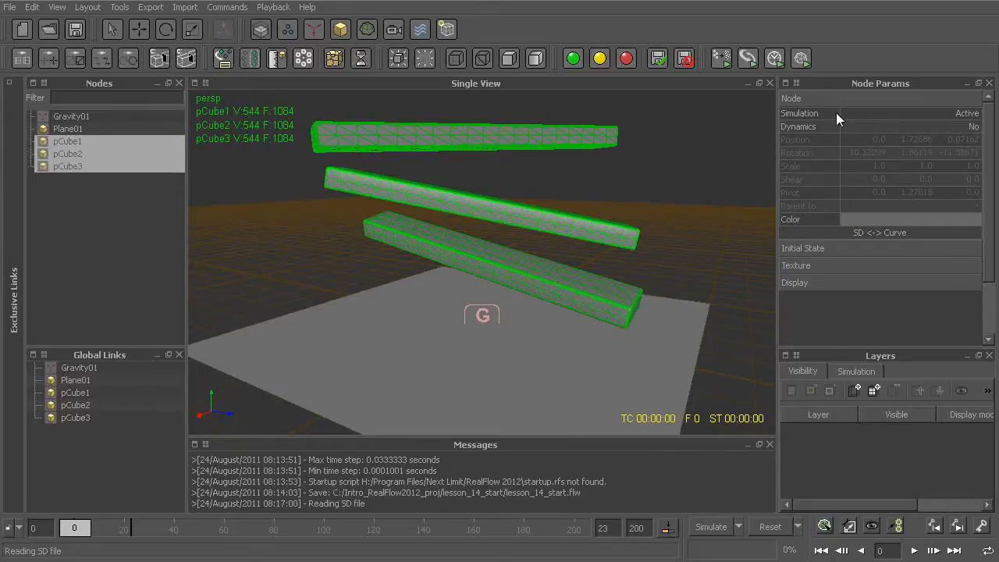
click(857, 125)
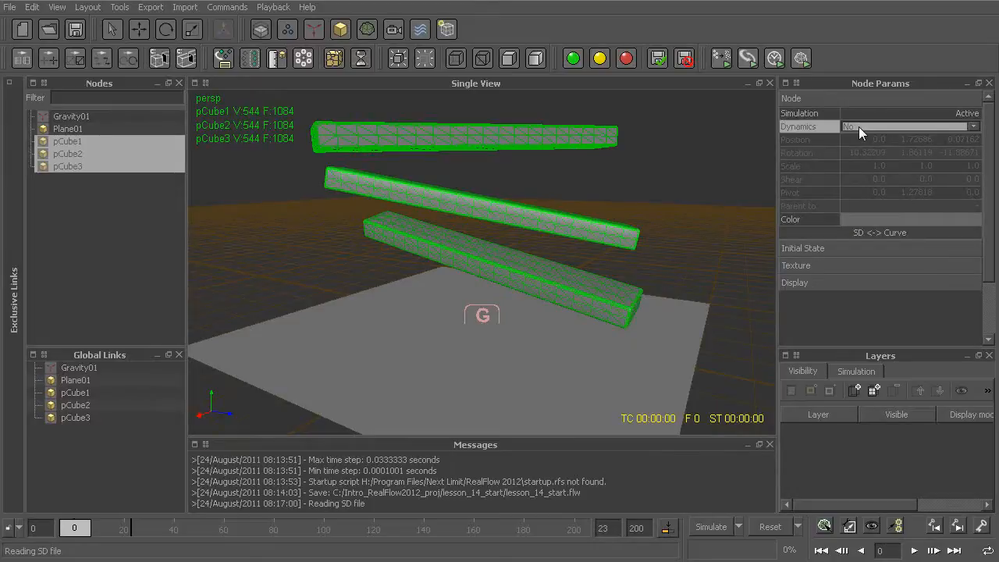
click(898, 126)
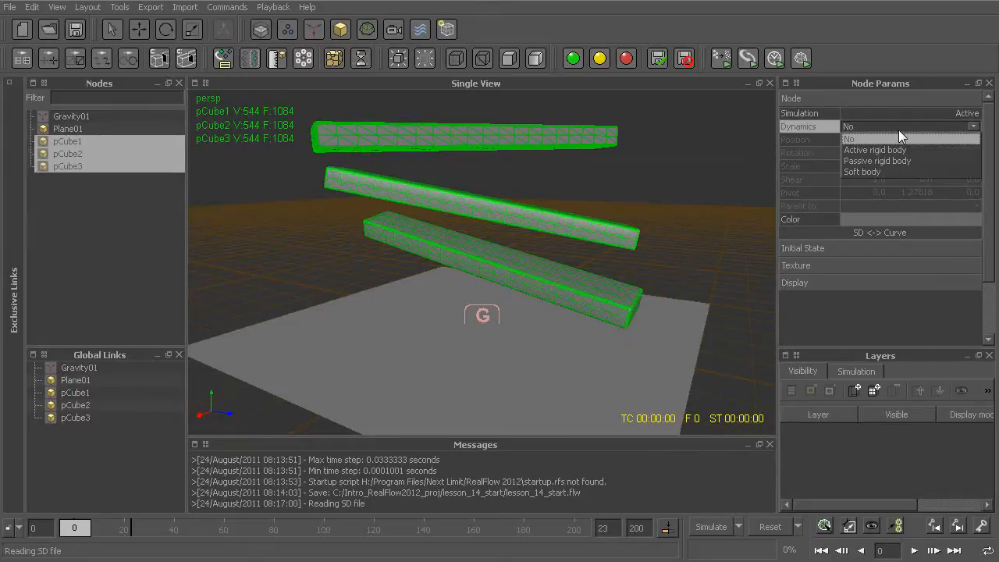
click(905, 171)
Run a test simulation of the falling soft-body cubes and reset the scene to frame 0
alt+drag(532, 229, 547, 245)
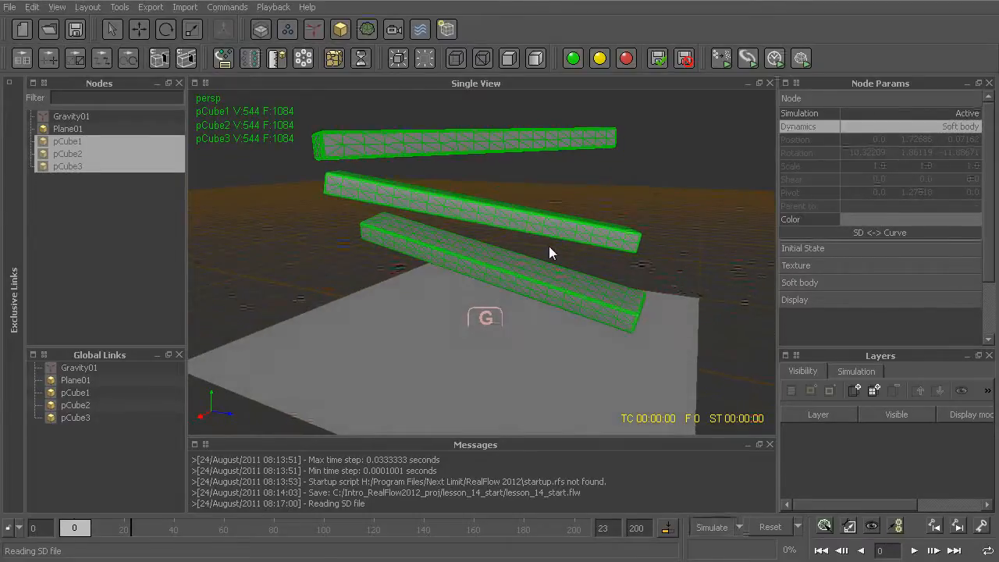
key(ctrl+a)
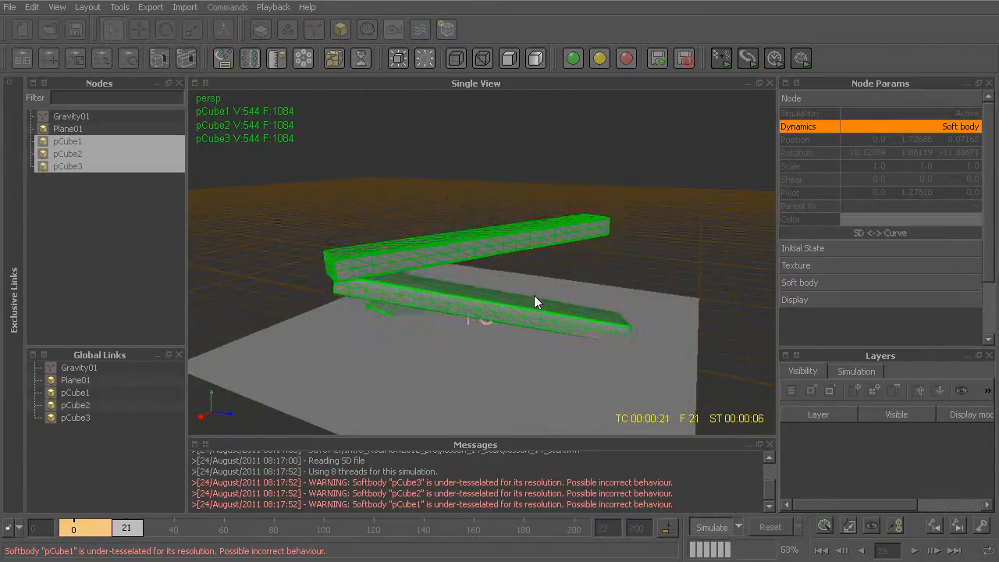
alt+drag(527, 318, 542, 304)
key(alt+r)
key(Return)
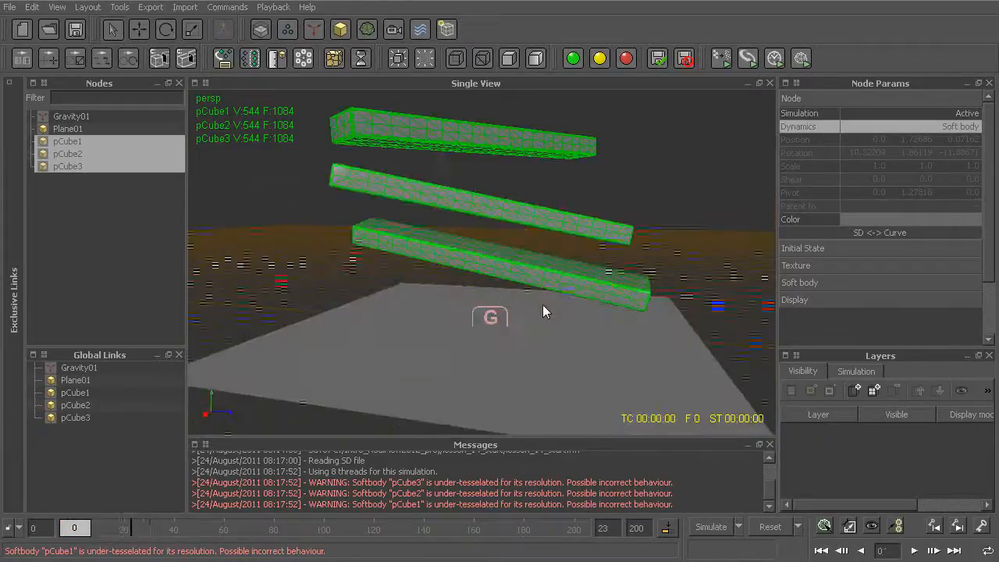
Set the Dynamics of the ground plane Plane01 to Passive rigid body
click(596, 343)
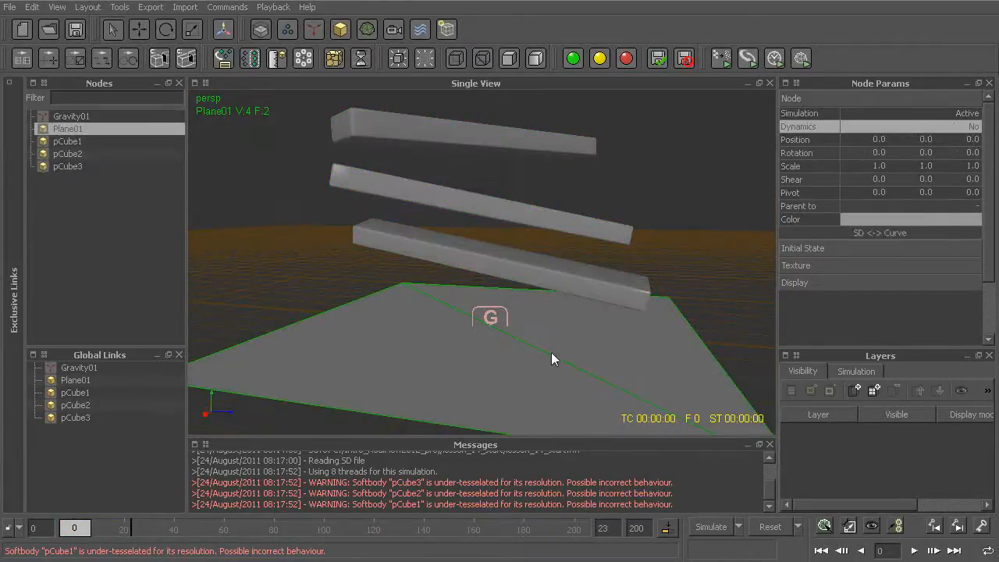
click(957, 129)
click(957, 129)
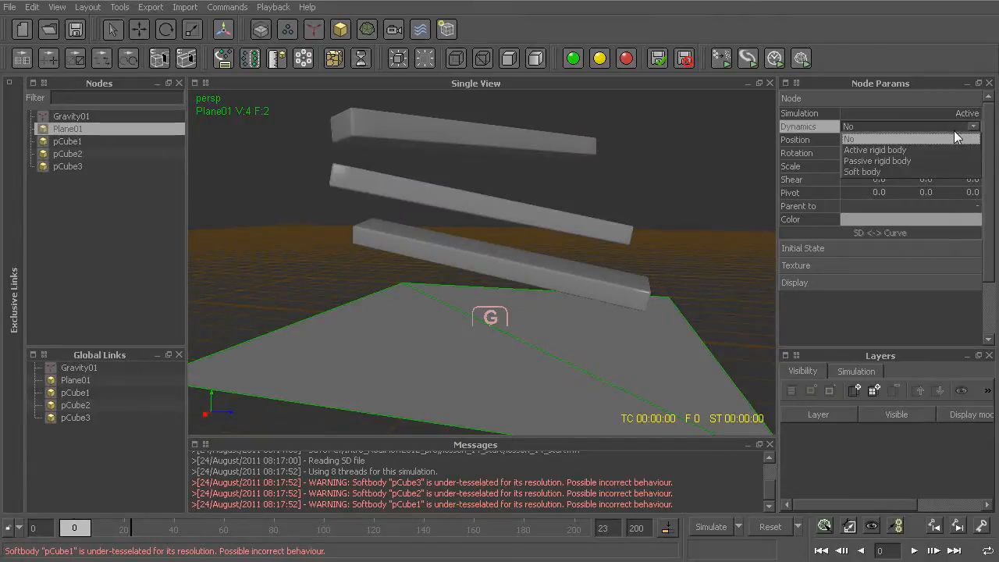
click(902, 161)
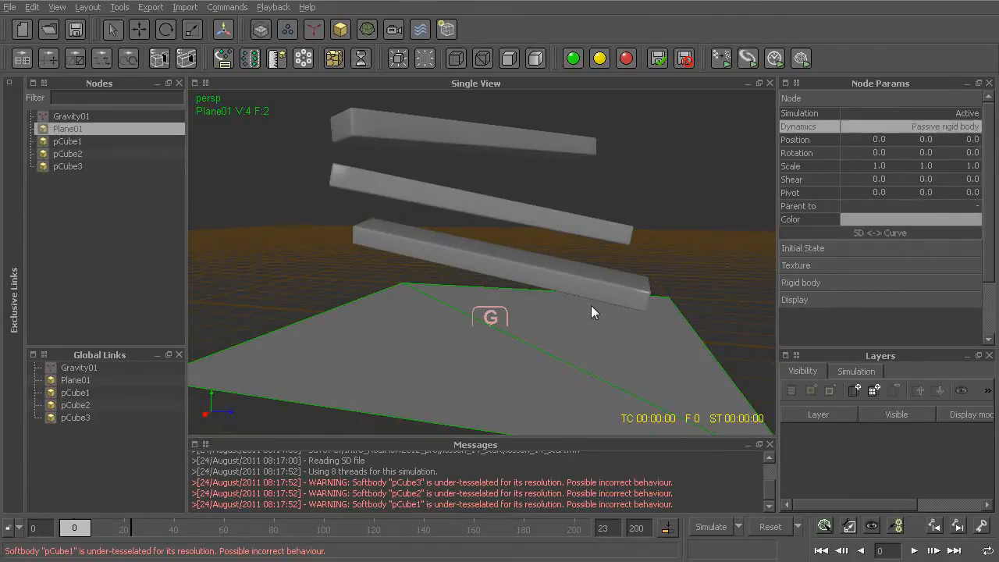
Simulate the soft-body cubes falling onto the plane and stop the simulation at about frame 57
alt+drag(592, 305, 577, 314)
key(ctrl+a)
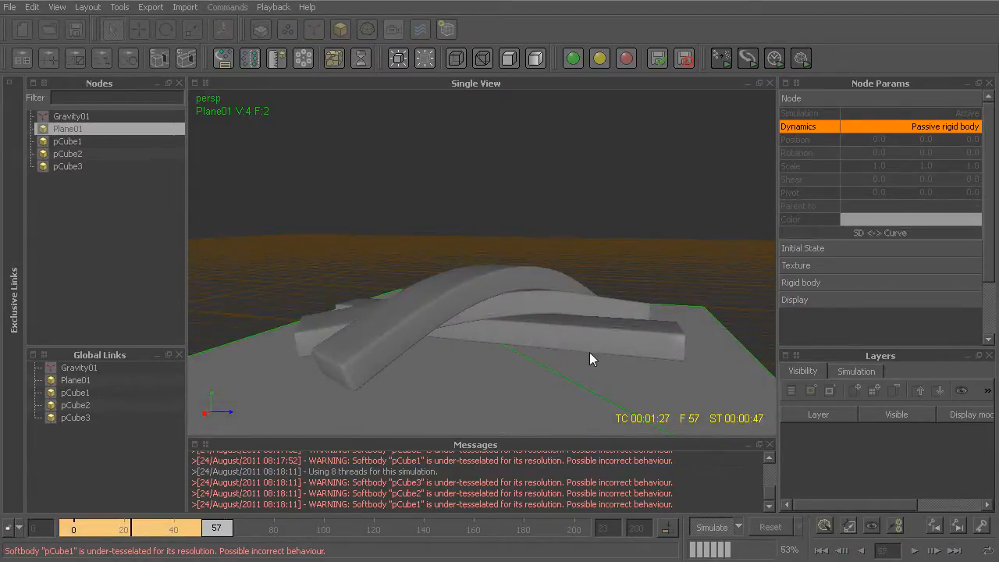
key(alt+a)
Review the simulated frames by scrubbing the timeline back to frame 16
alt+drag(555, 372, 505, 417)
drag(212, 531, 114, 525)
alt+drag(430, 369, 344, 344)
mouse_move(125, 526)
mouse_down()
mouse_move(209, 530)
mouse_move(117, 528)
mouse_up()
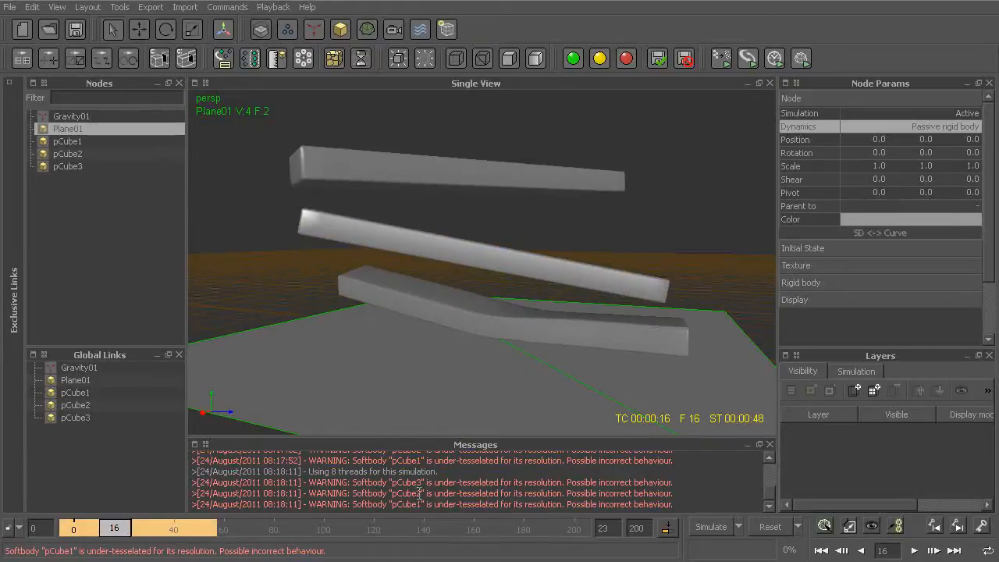
Examine the soft-body warnings in the message log and the mesh tessellation of pCube3 and pCube2
drag(409, 482, 676, 483)
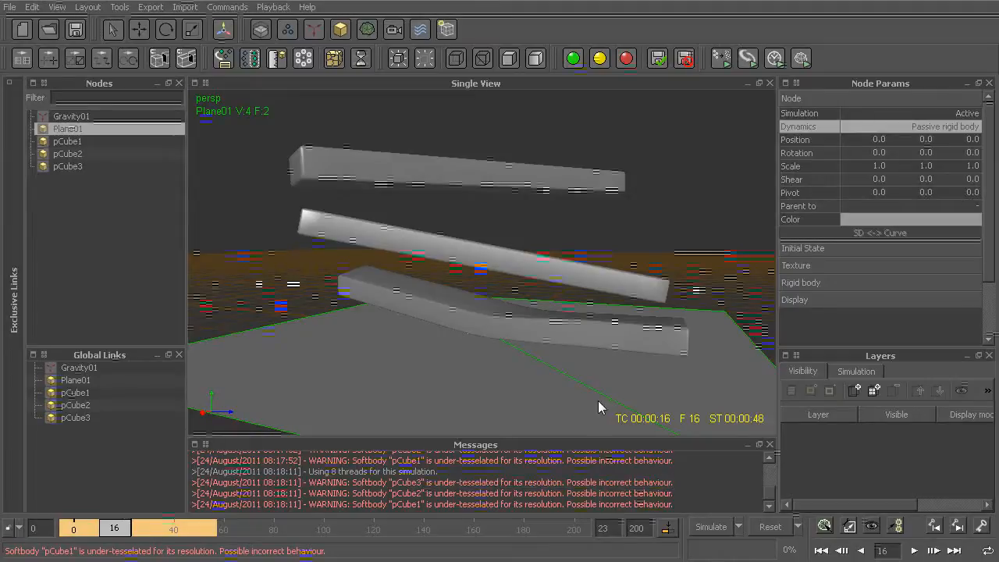
click(476, 182)
middle_drag(477, 185, 483, 305)
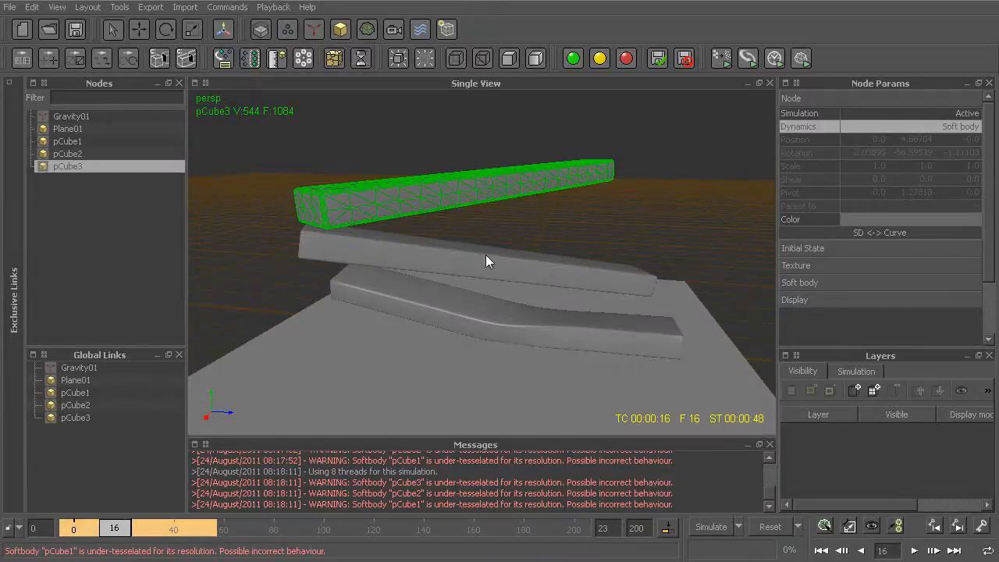
click(485, 261)
middle_drag(467, 327, 461, 312)
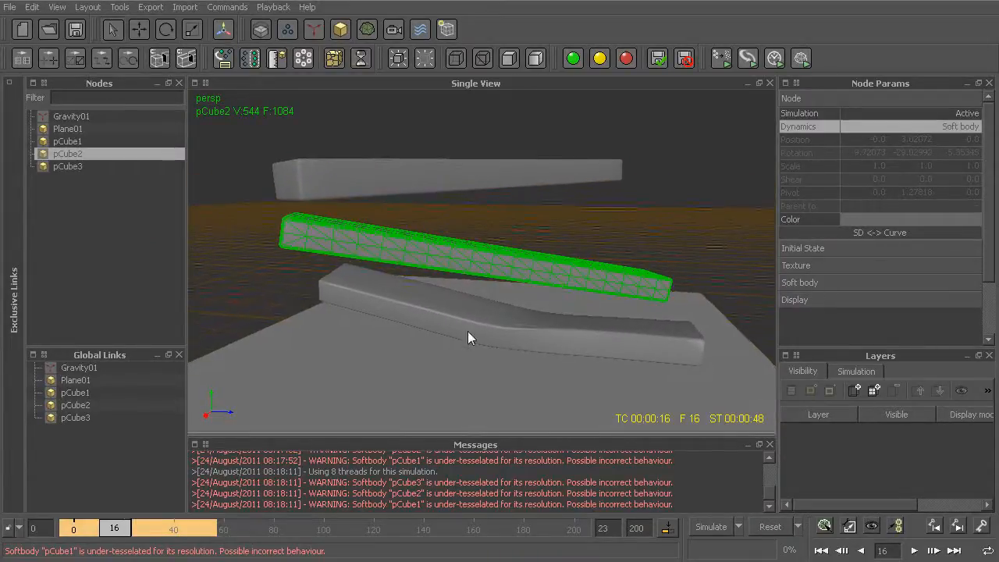
drag(392, 483, 677, 479)
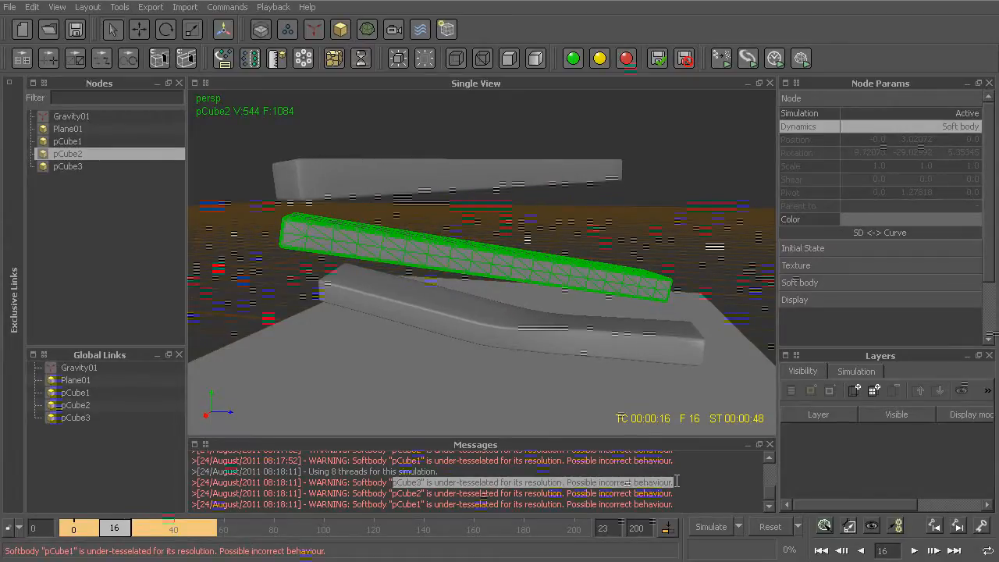
click(677, 479)
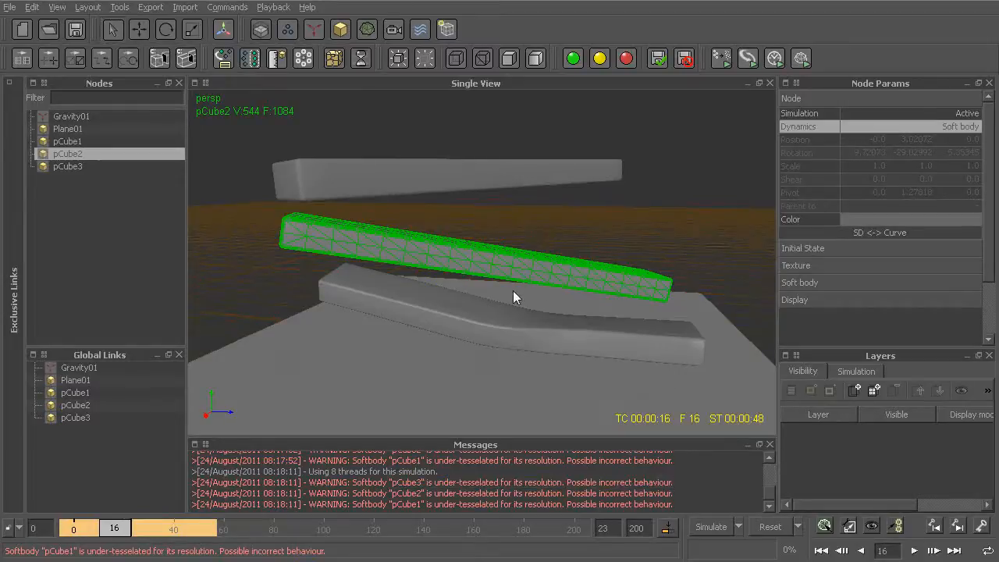
Expand the Soft body parameters of pCube3 and highlight its Resolution setting
alt+drag(482, 189, 480, 196)
click(479, 201)
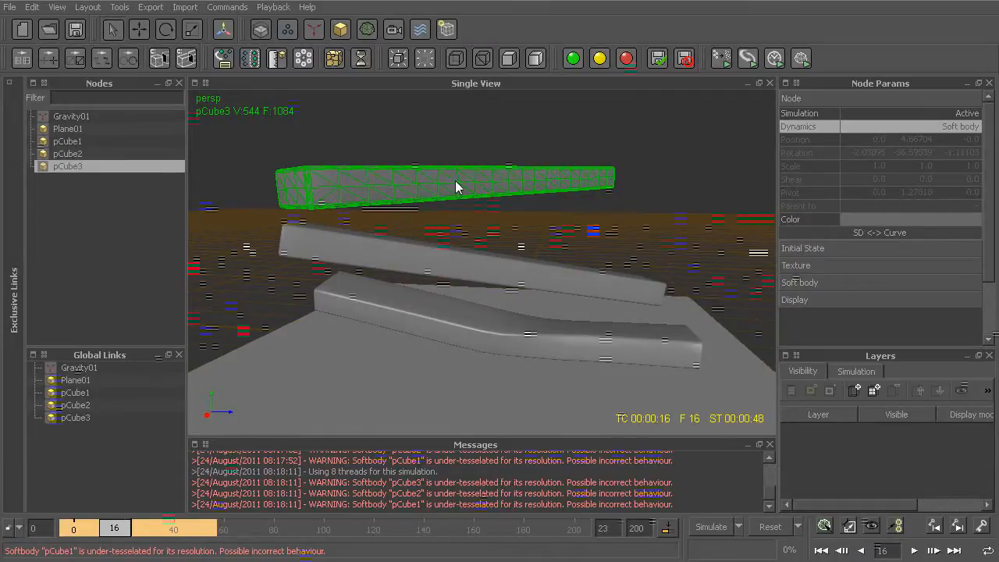
click(819, 282)
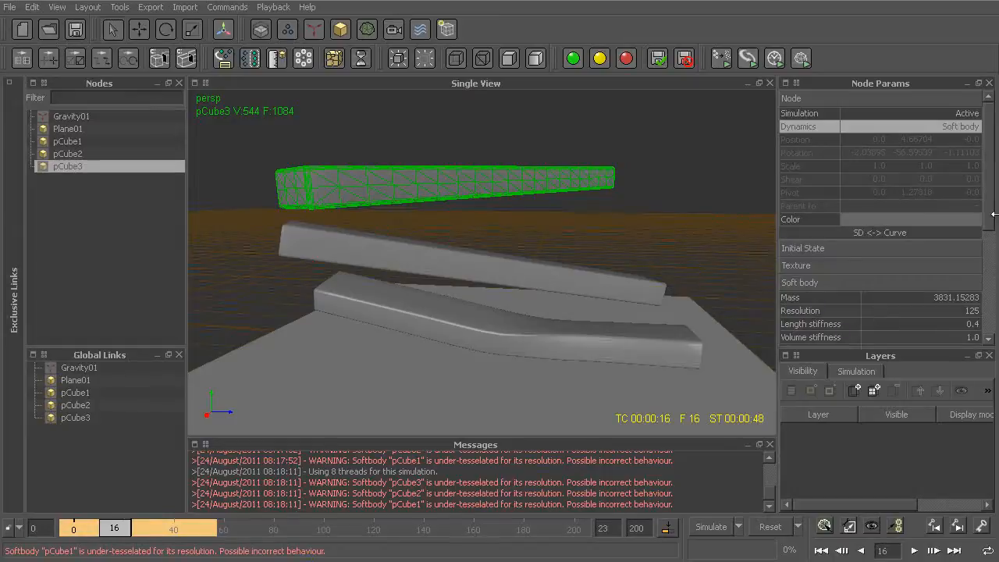
drag(989, 209, 984, 265)
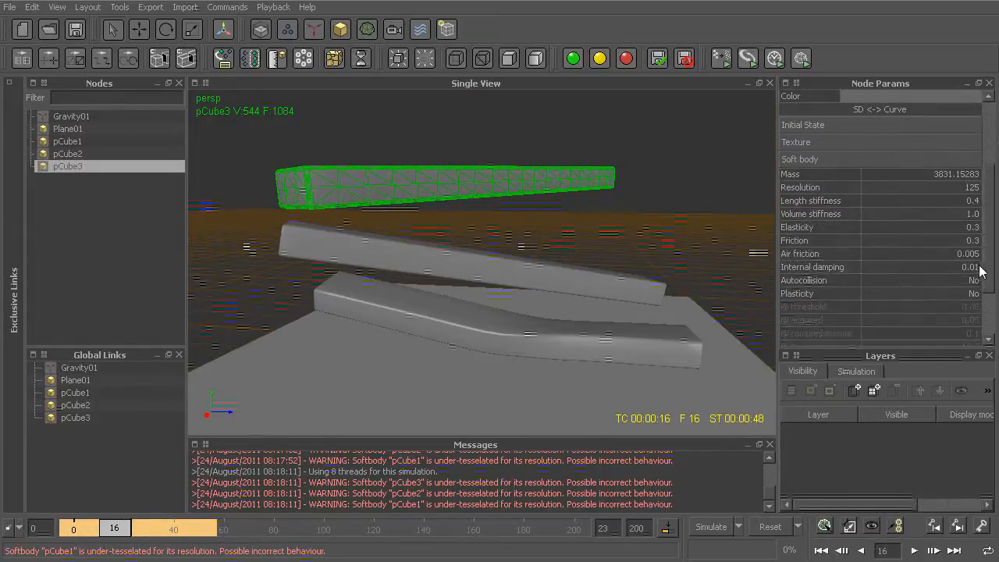
click(812, 178)
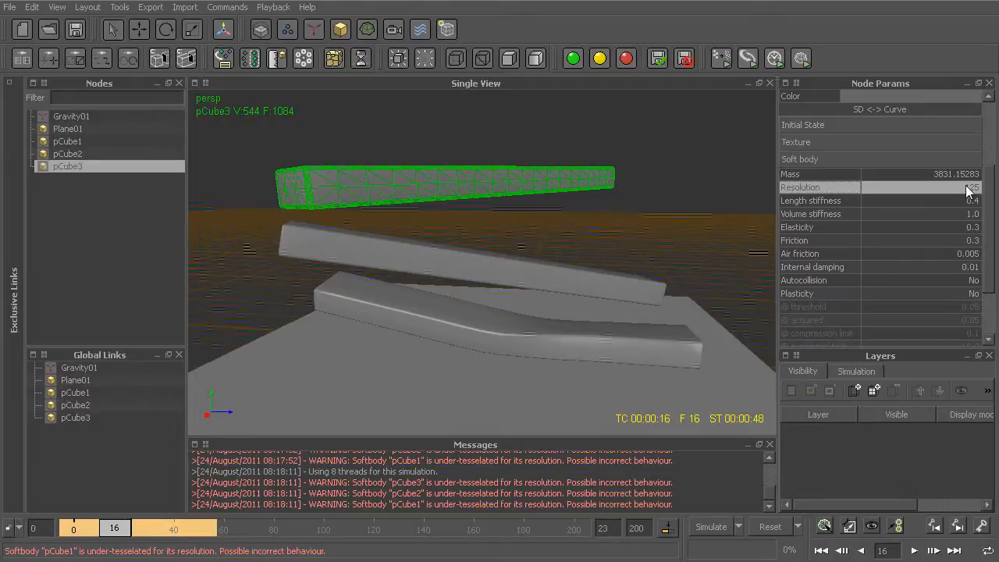
Set the Length stiffness of the soft body pCube3 to 0.1
click(827, 204)
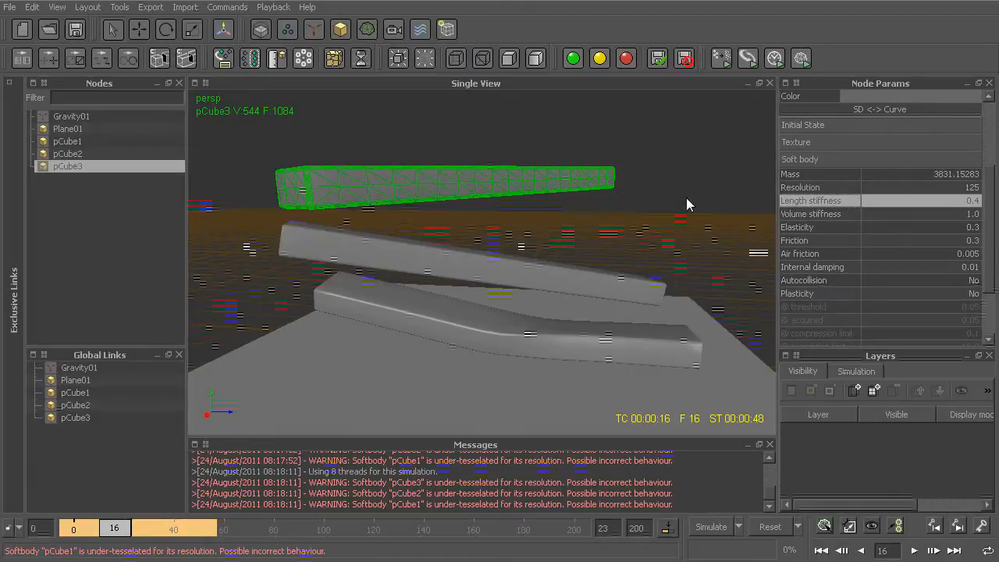
double_click(927, 201)
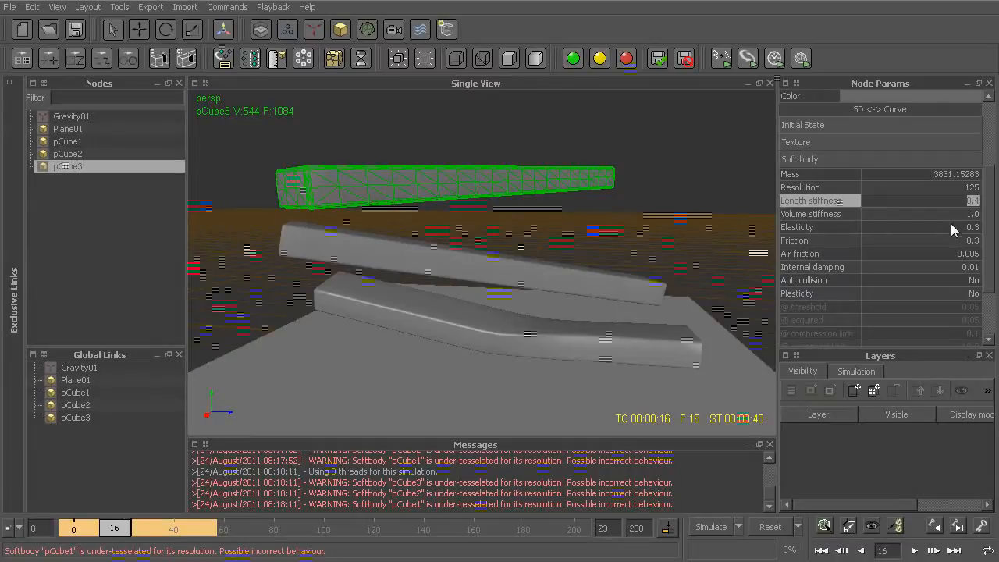
text(0.1)
key(Return)
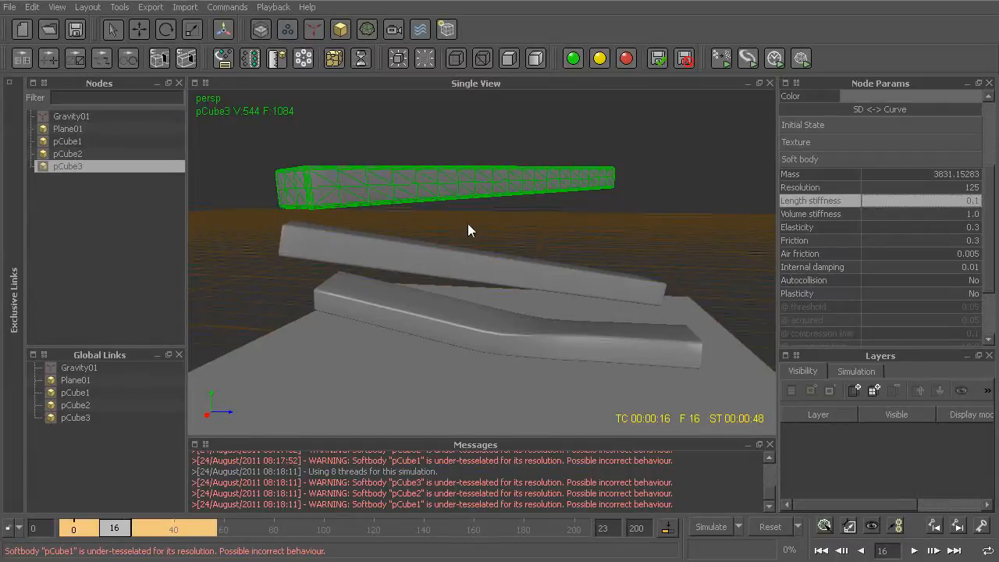
Reset the simulation data and simulate the falling soft-body cubes again to about frame 62
key(ctrl+r)
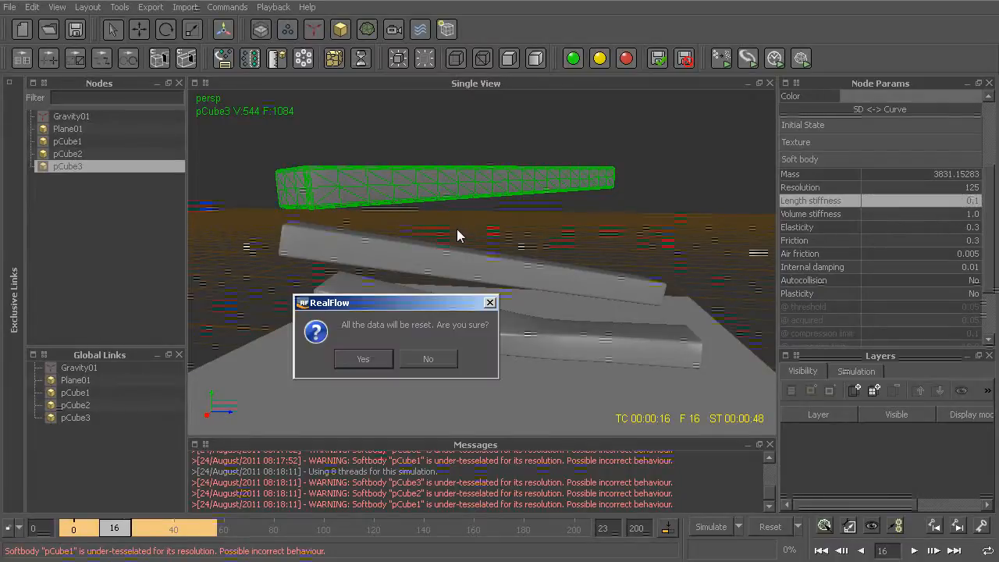
key(Return)
key(ctrl+a)
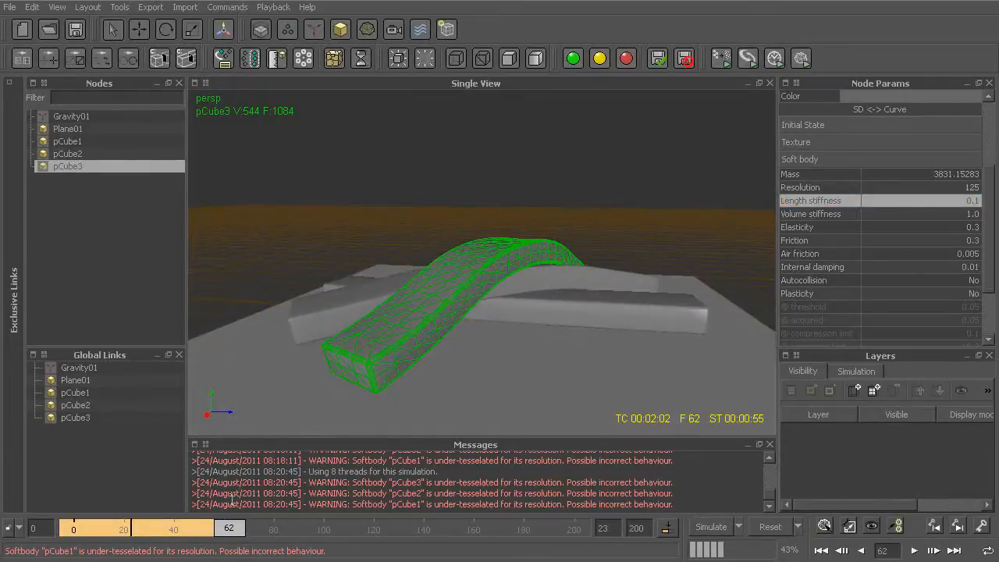
Scrub the timeline back to frame 32 and examine how pCube3 bends over the other cubes
click(113, 529)
drag(114, 528, 155, 528)
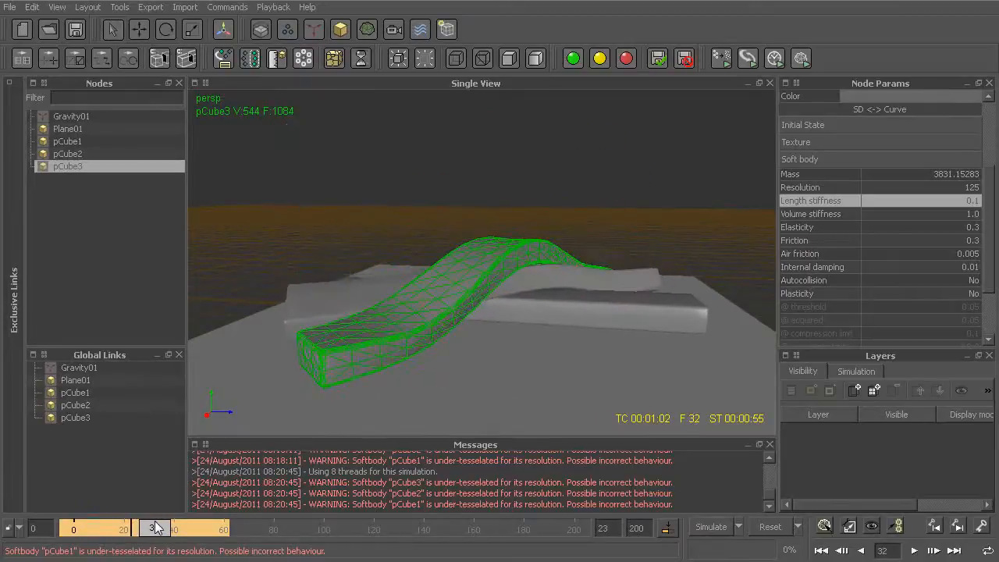
middle_drag(409, 298, 378, 323)
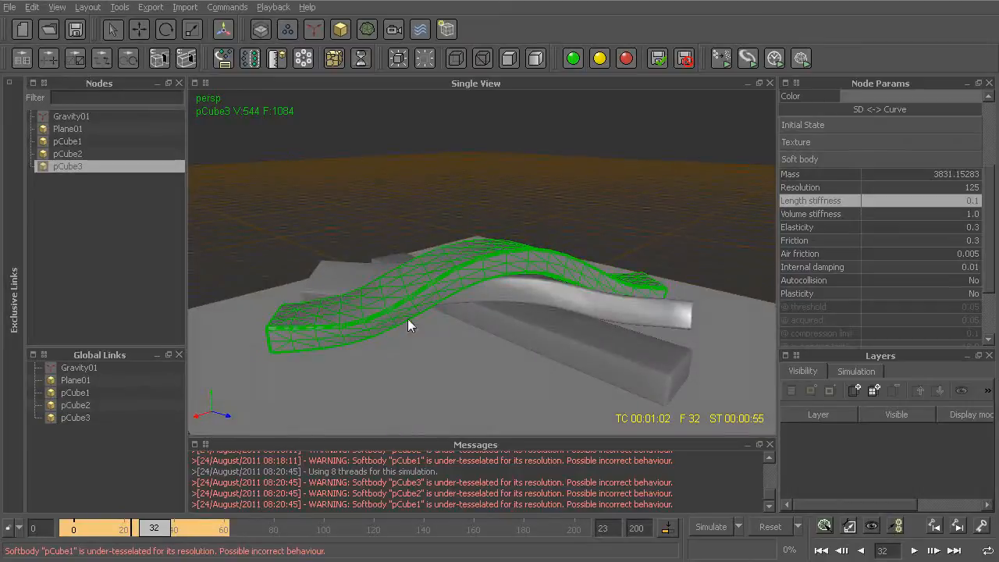
Set the Length stiffness of pCube3 to 0.05, then reset and rerun the simulation to about frame 72
double_click(956, 202)
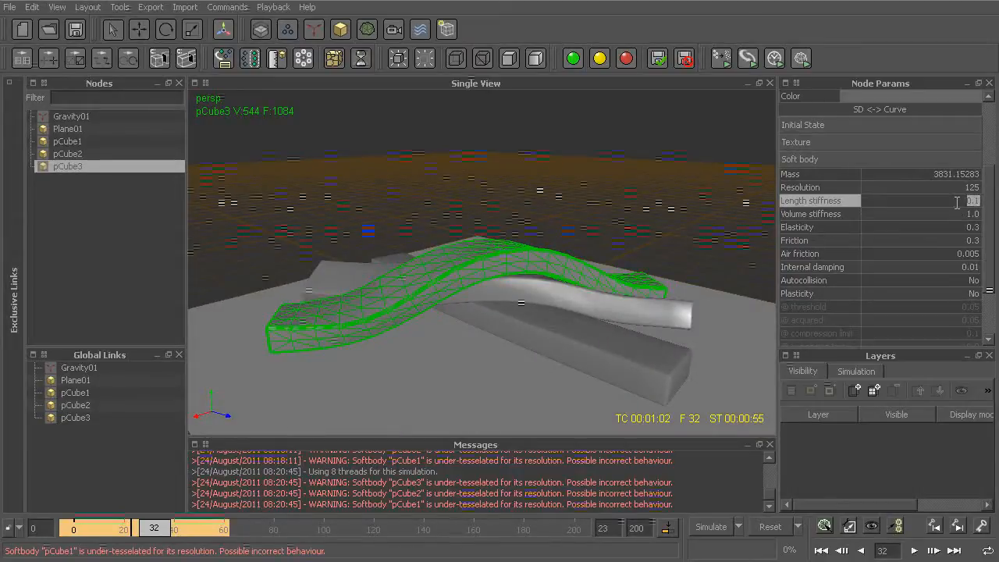
text(0.05)
key(Return)
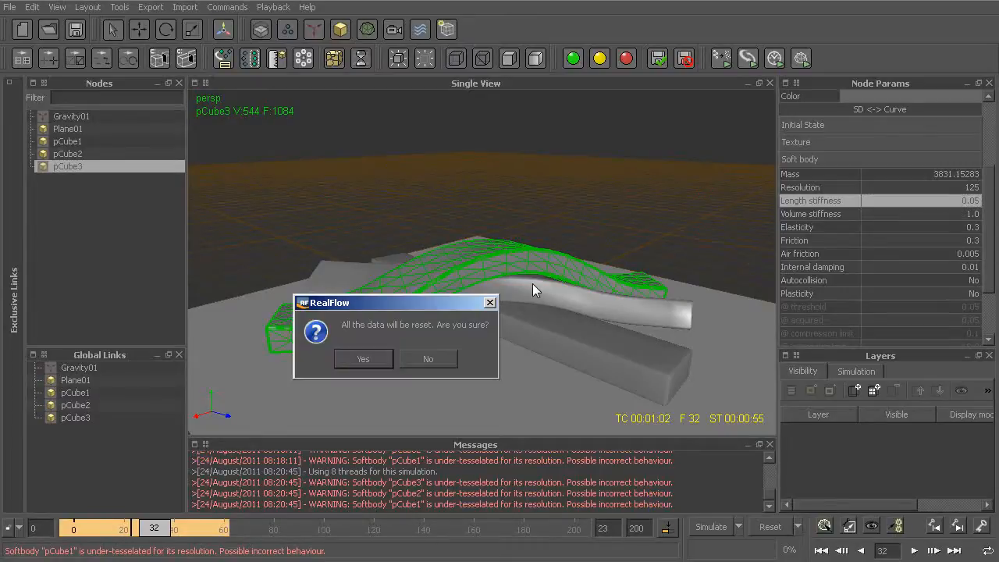
key(Return)
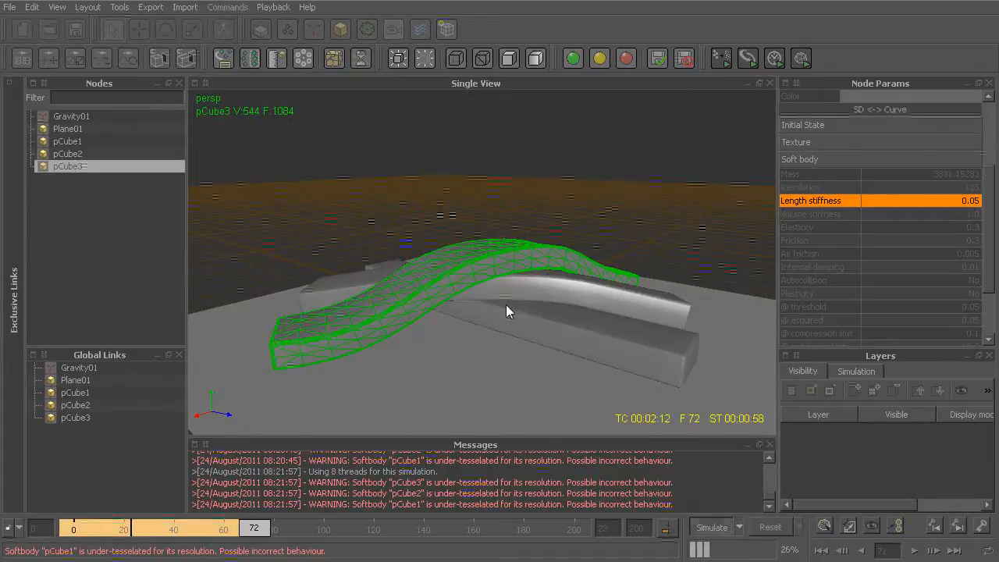
Scrub the new simulation back to frame 31 and inspect the cubes with nothing selected
mouse_move(158, 533)
mouse_down()
mouse_move(115, 523)
mouse_move(153, 512)
mouse_up()
mouse_move(476, 304)
alt+mouse_down()
mouse_move(379, 300)
mouse_move(631, 310)
mouse_move(463, 314)
mouse_move(477, 306)
alt+mouse_up()
click(565, 215)
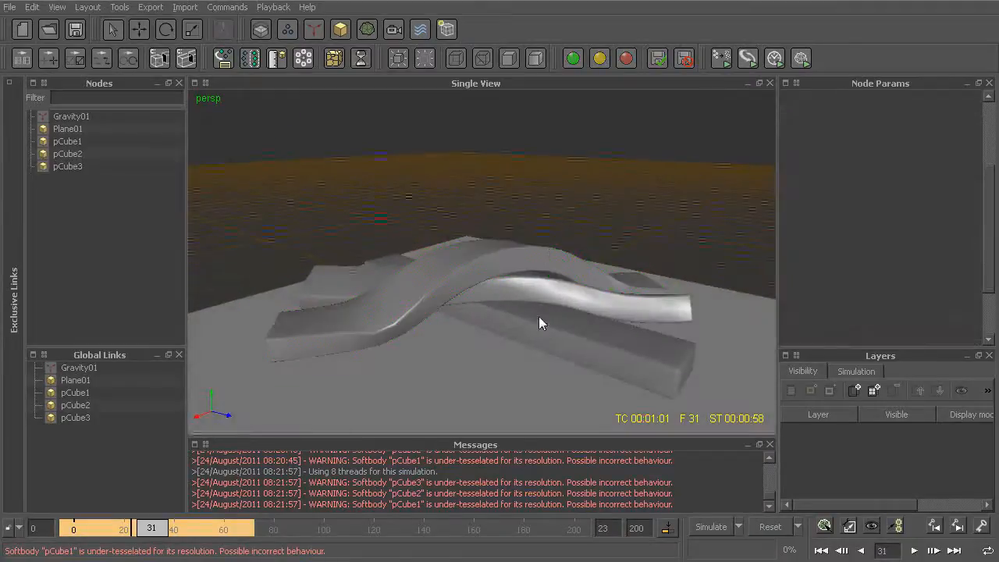
Change the display colour of the uppermost cube, pCube3, to light cyan
click(531, 260)
drag(987, 183, 985, 115)
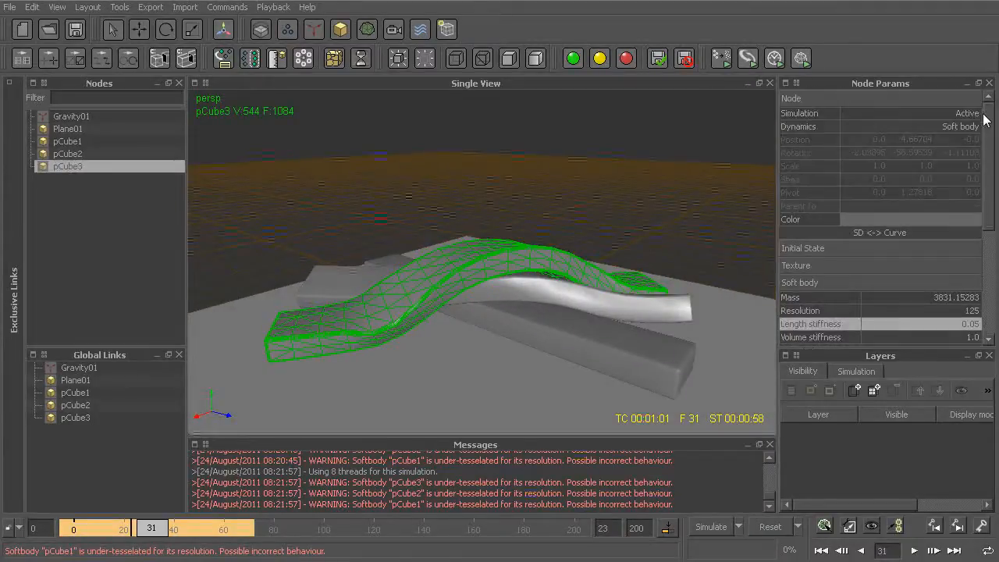
click(856, 220)
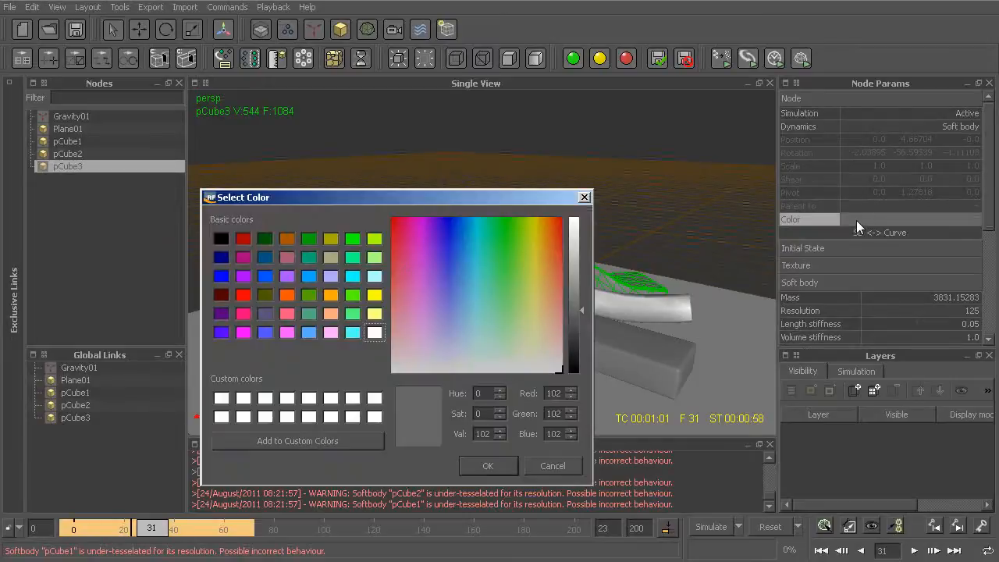
click(374, 277)
click(483, 464)
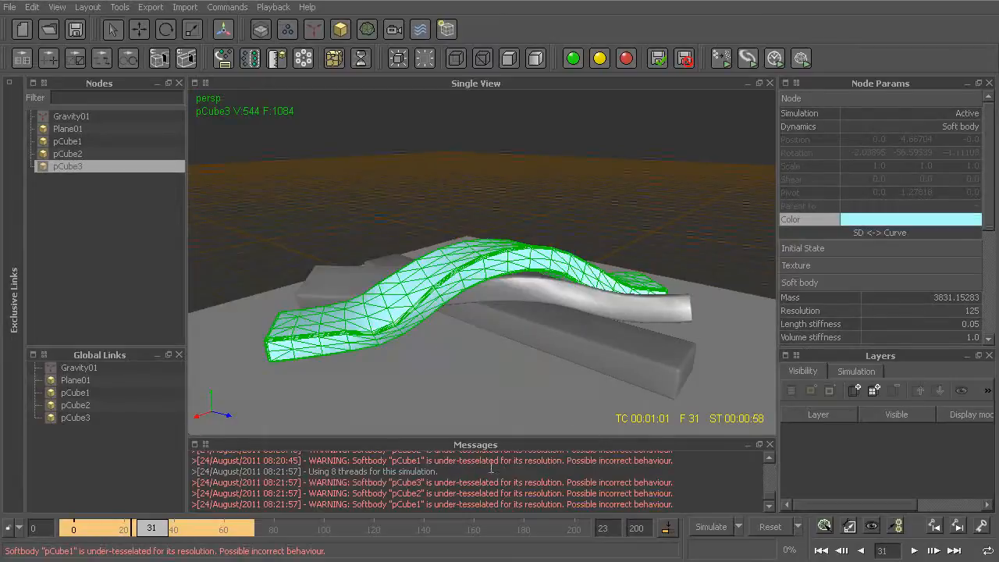
Change the display colour of the middle cube, pCube2, to orange
click(623, 309)
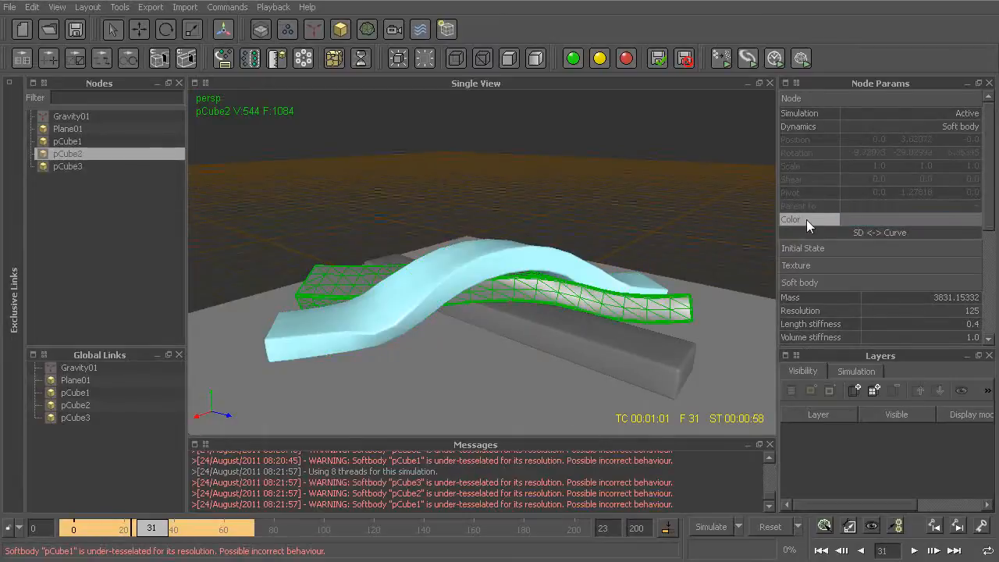
click(910, 220)
click(331, 297)
click(508, 468)
Change the display colour of the lowest cube, pCube1, to green and clear the selection
click(630, 372)
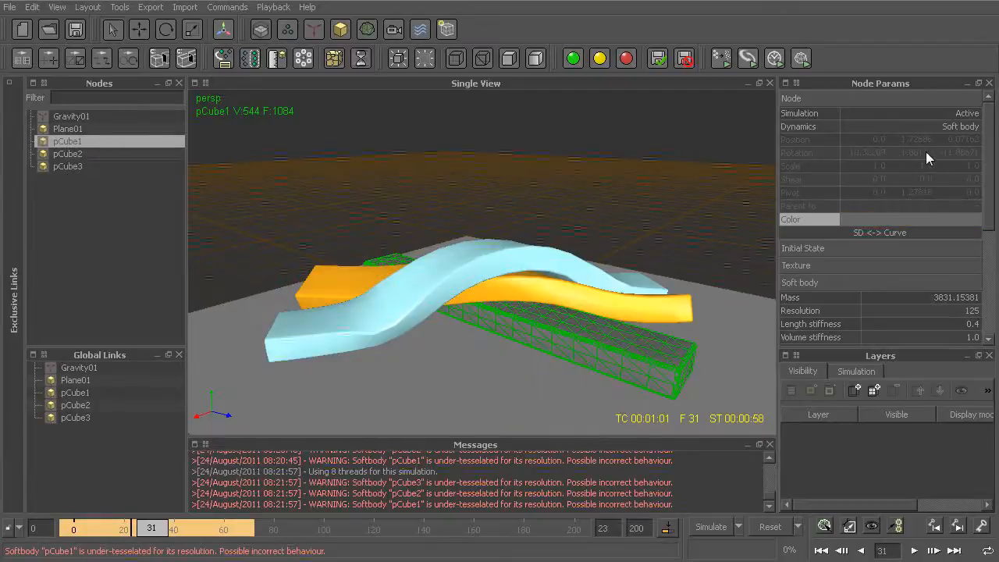
click(892, 219)
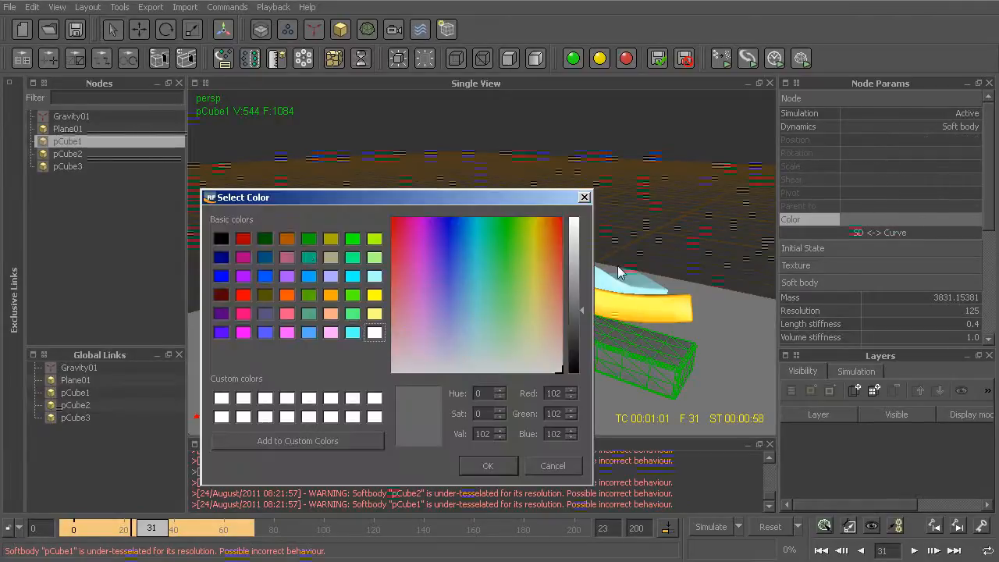
click(353, 258)
click(499, 466)
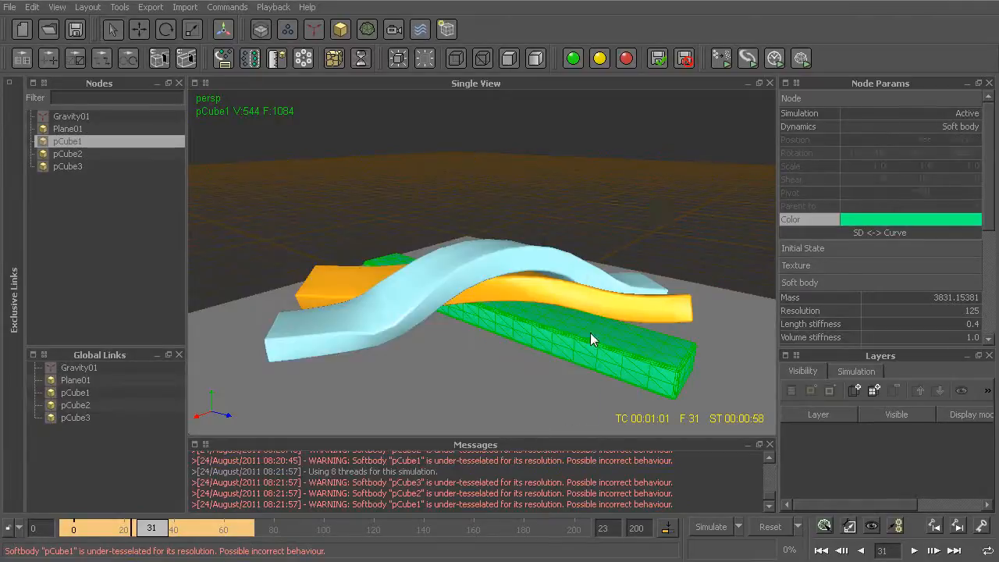
click(653, 209)
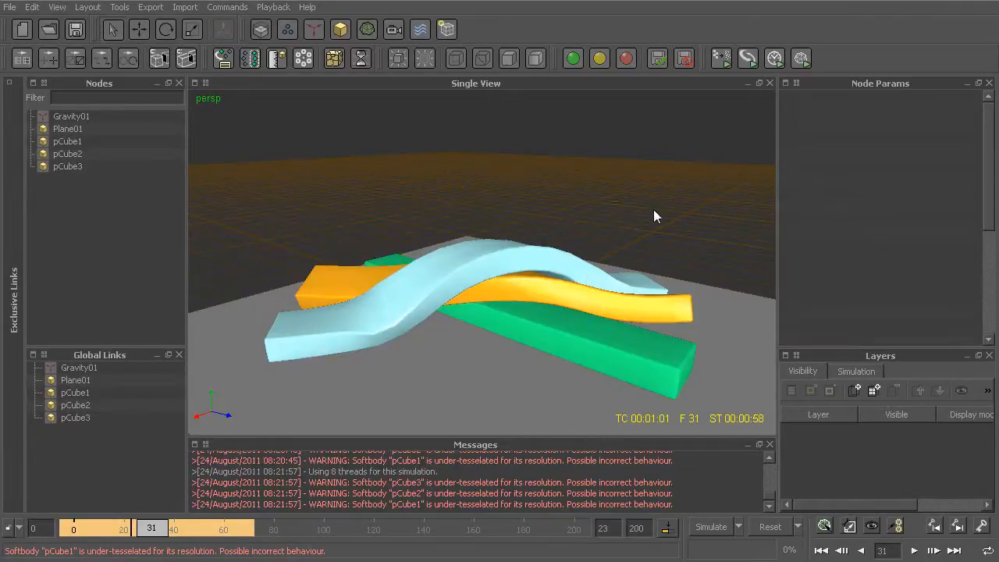
Examine the deformed shape of pCube3 from several angles alongside its Length stiffness and Volume stiffness parameters
click(551, 250)
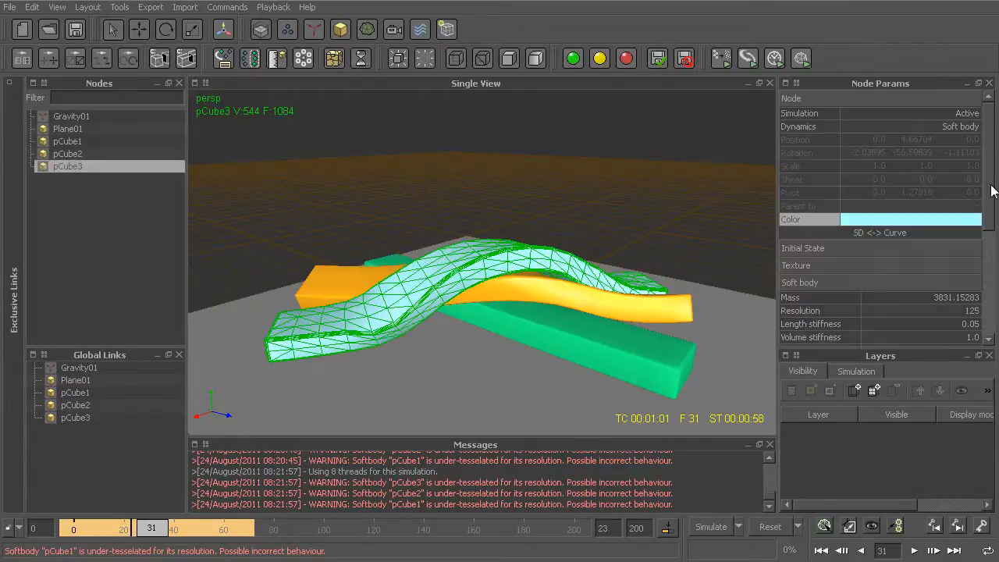
scroll(825, 178, down, 4)
click(822, 178)
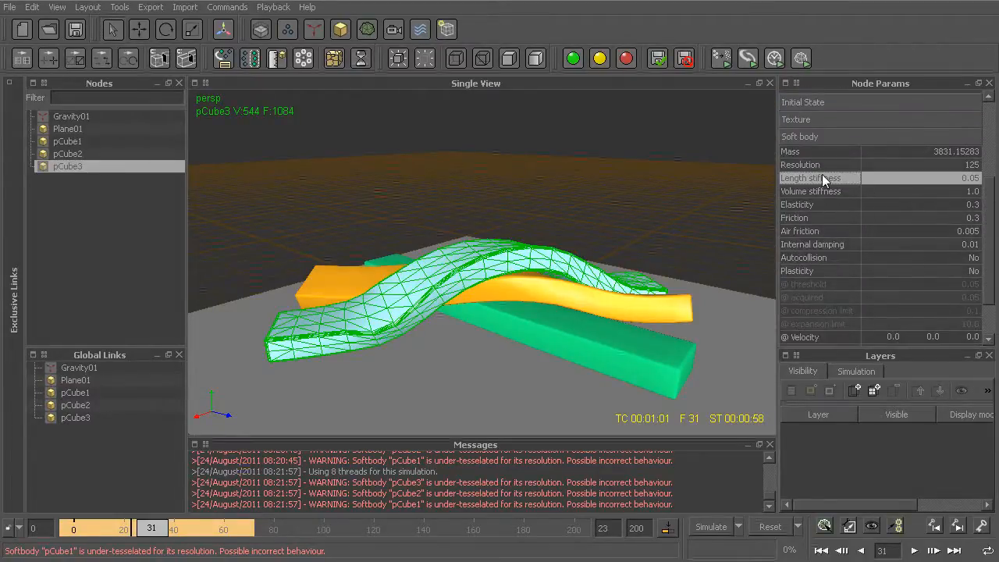
click(810, 192)
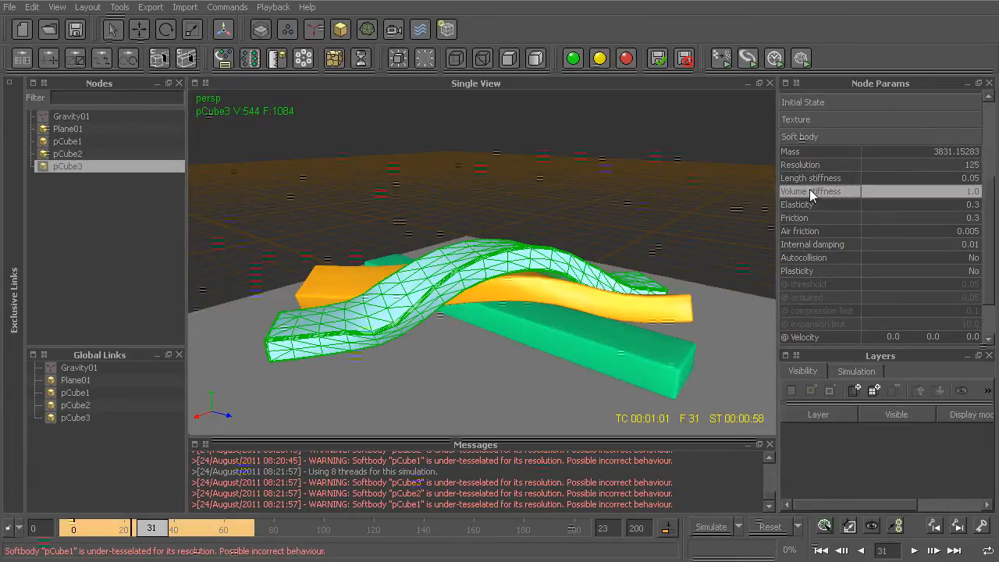
alt+drag(467, 314, 626, 285)
scroll(462, 298, up, 5)
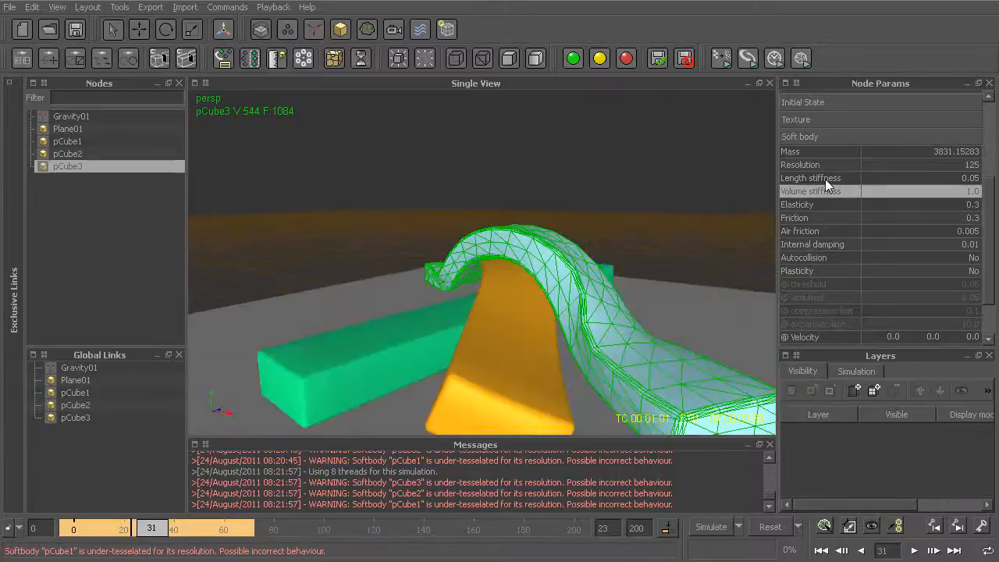
click(823, 178)
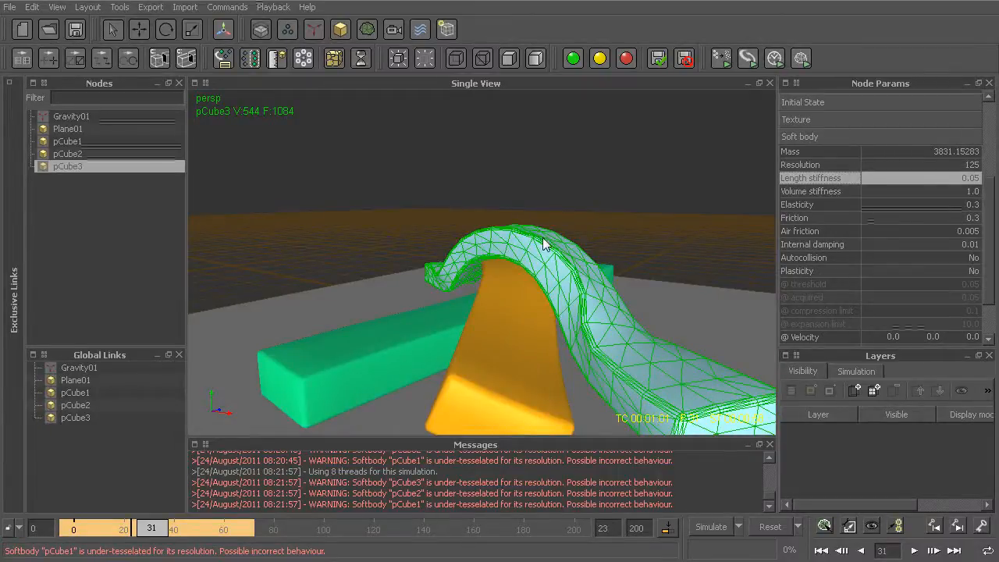
alt+drag(590, 331, 464, 324)
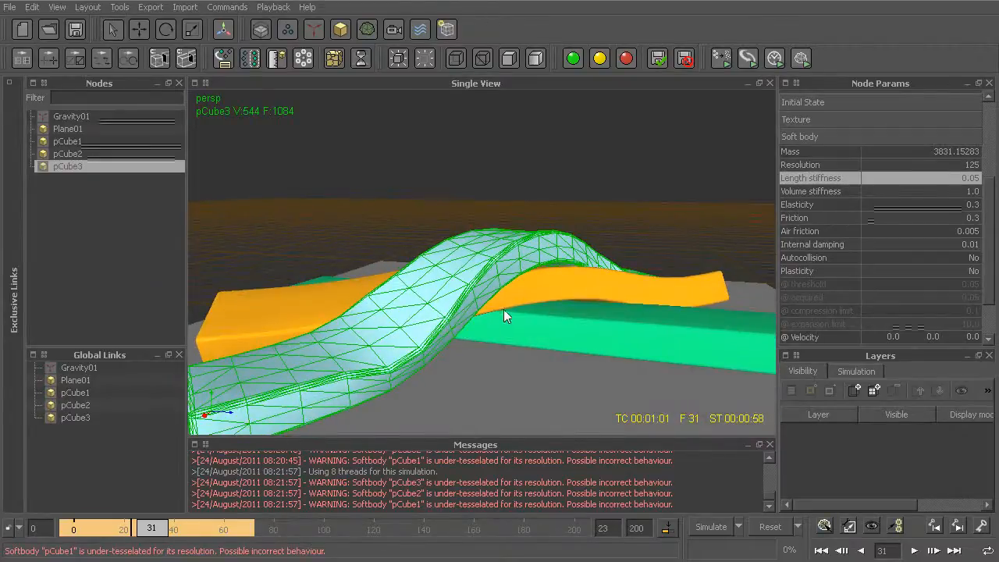
click(803, 193)
mouse_move(549, 287)
alt+mouse_down()
mouse_move(444, 325)
mouse_move(550, 269)
alt+mouse_up()
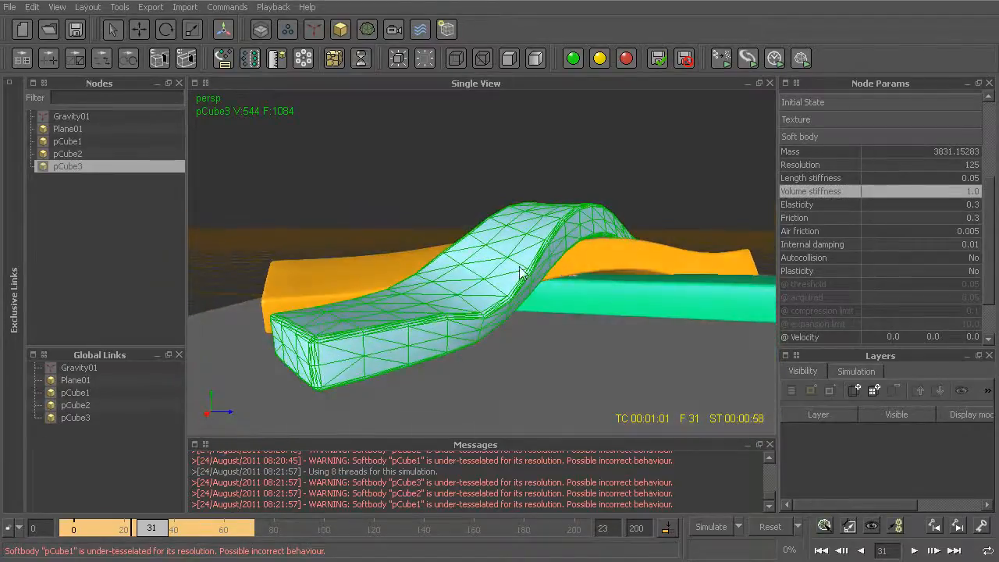
alt+drag(427, 340, 532, 335)
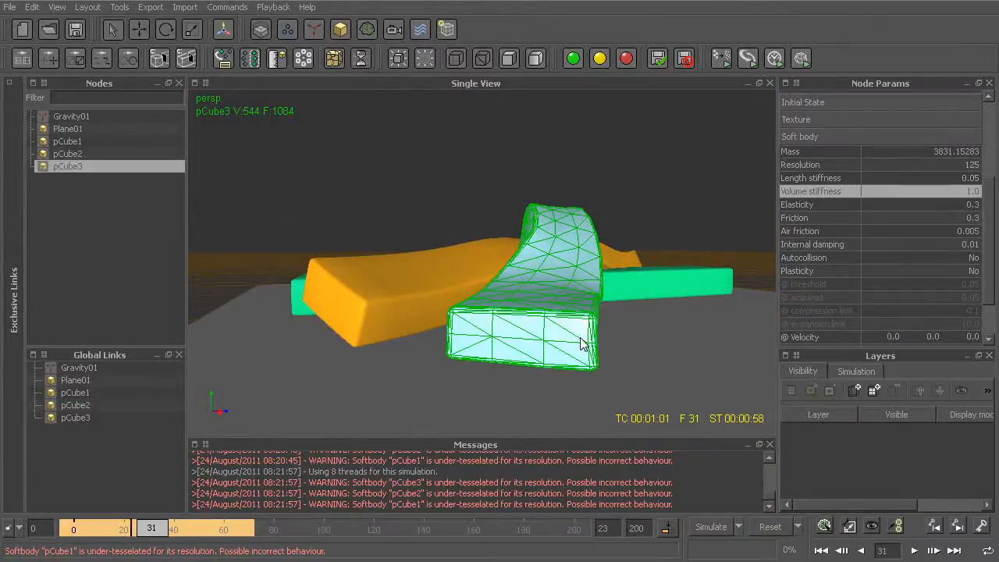
Set the Volume stiffness of pCube3 to 0.2
click(929, 192)
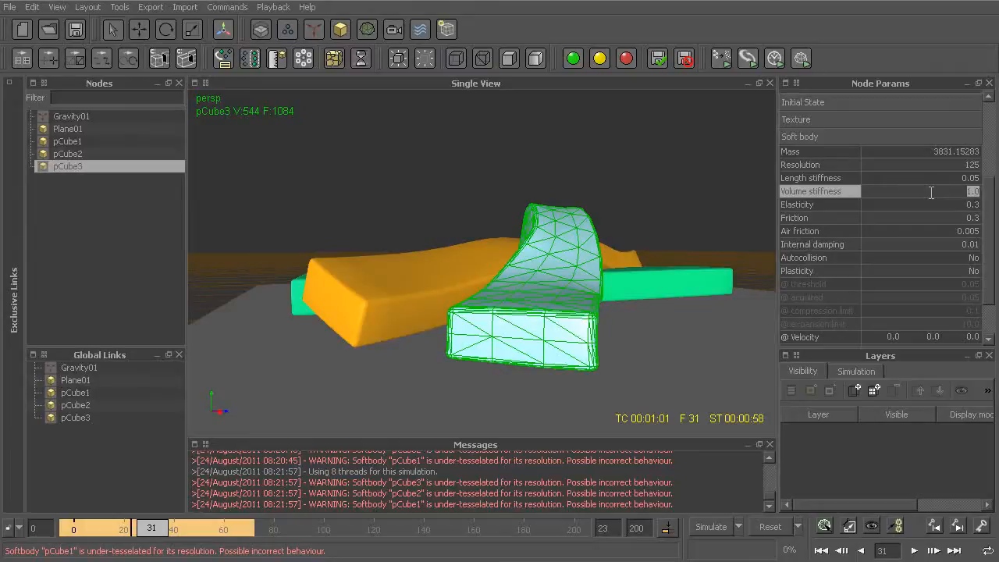
text(0.2)
key(Return)
Reset the simulation data, rerun the soft-body simulation and stop it at frame 80
alt+drag(552, 262, 426, 320)
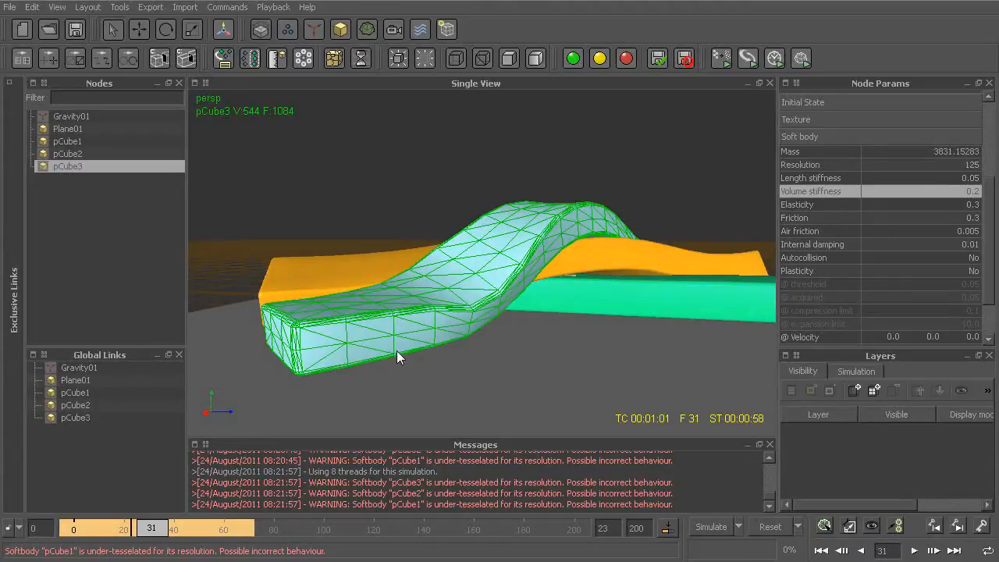
alt+drag(474, 312, 464, 325)
key(alt+r)
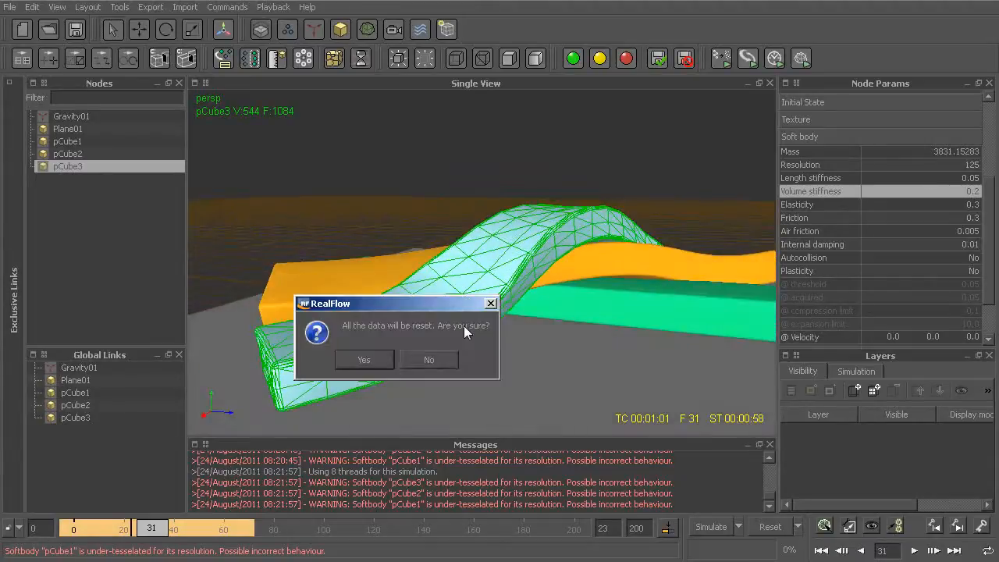
key(Return)
key(ctrl+alt+s)
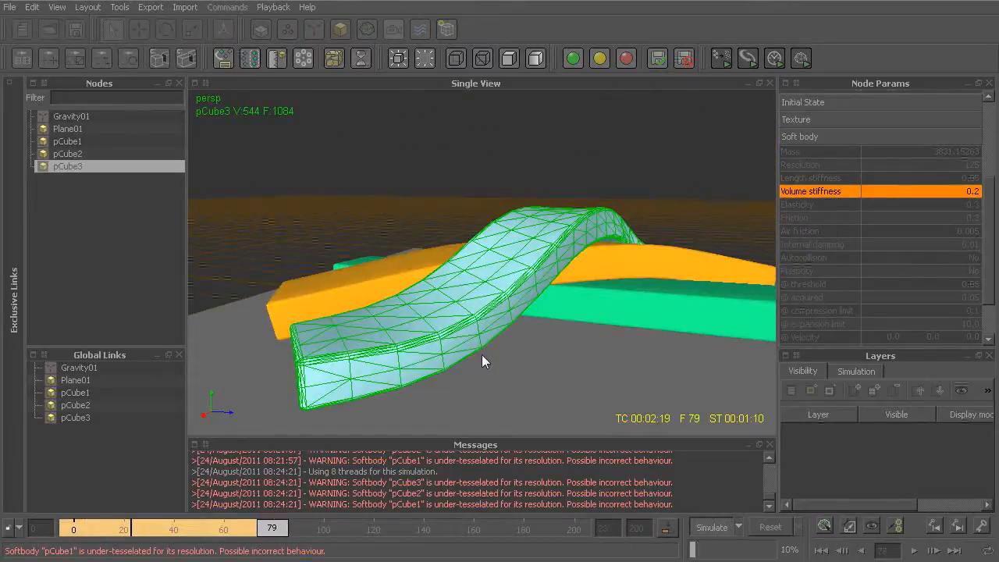
key(alt+a)
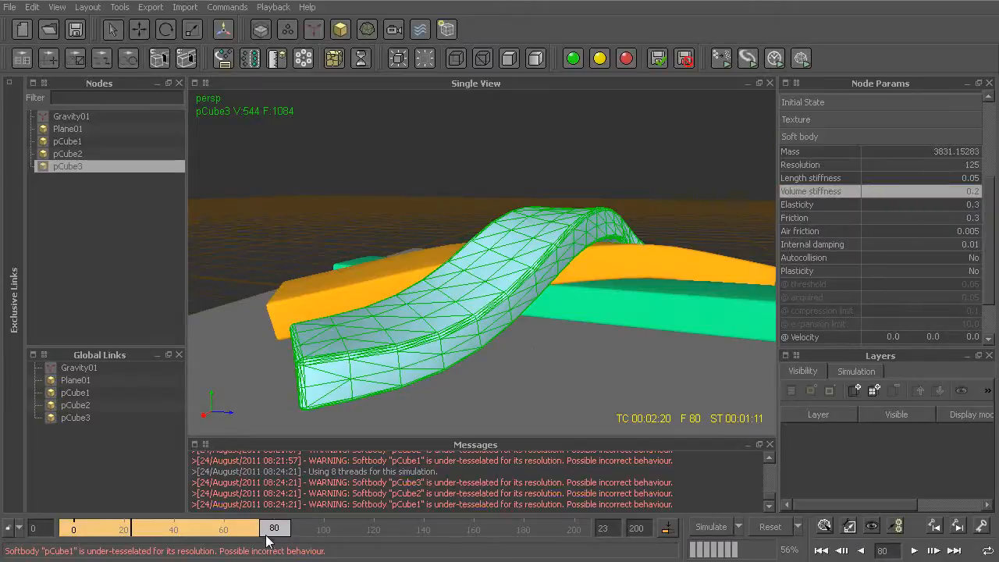
Review the deformation of pCube3 at frames 29 and 40 of the new simulation
drag(253, 534, 148, 533)
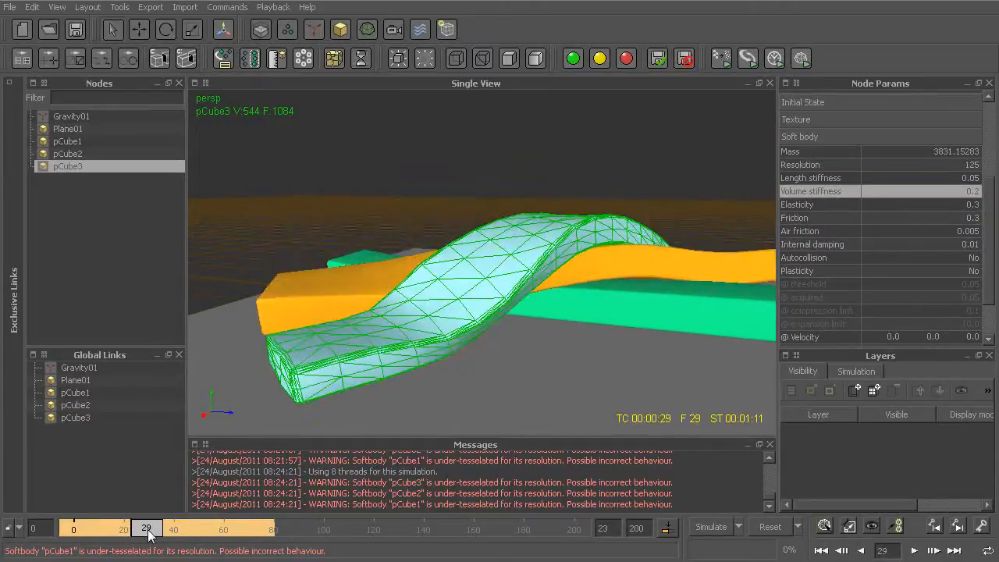
alt+drag(372, 395, 458, 344)
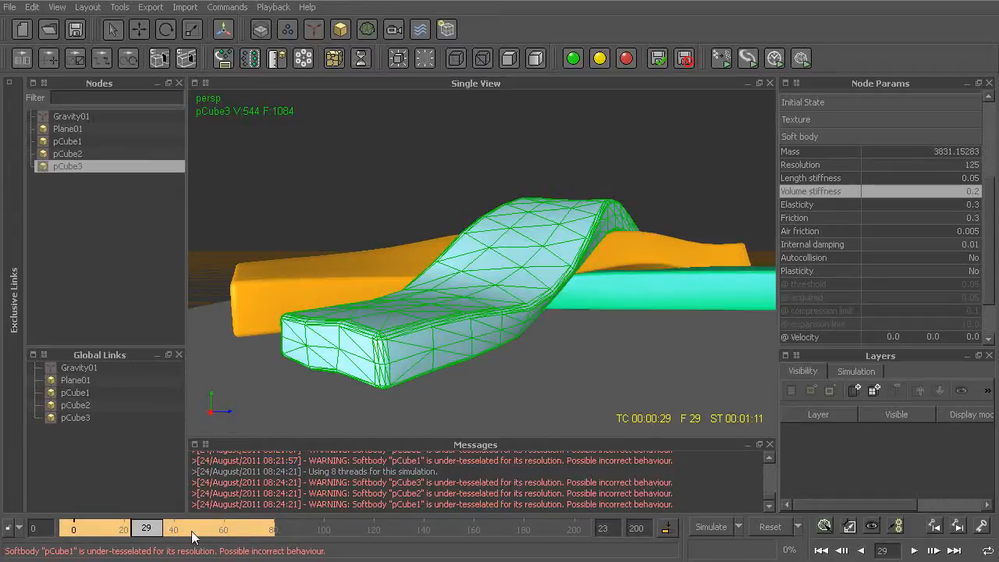
mouse_move(146, 534)
mouse_down()
mouse_move(203, 540)
mouse_move(145, 544)
mouse_move(200, 548)
mouse_move(146, 549)
mouse_move(176, 548)
mouse_up()
mouse_move(591, 328)
middle_down()
mouse_move(553, 325)
mouse_move(577, 326)
mouse_move(583, 341)
middle_up()
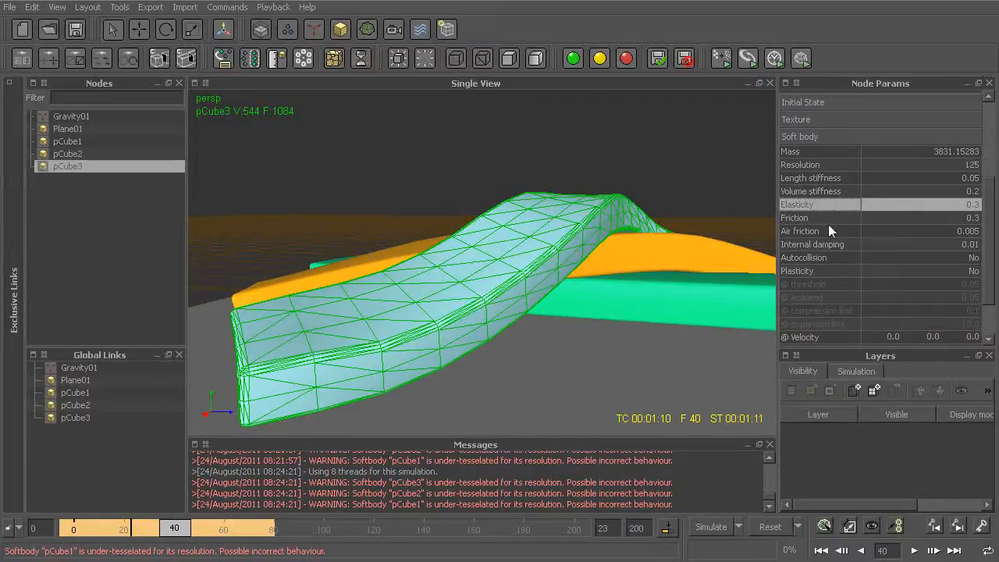
Examine the Elasticity, Friction and Internal damping parameters of pCube3 alongside its deformed shape
click(835, 243)
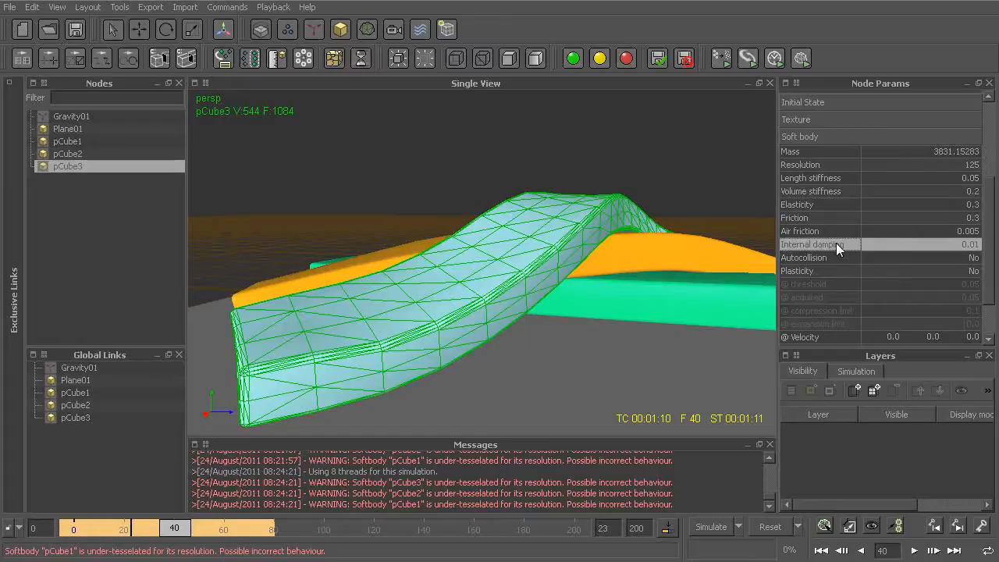
click(832, 205)
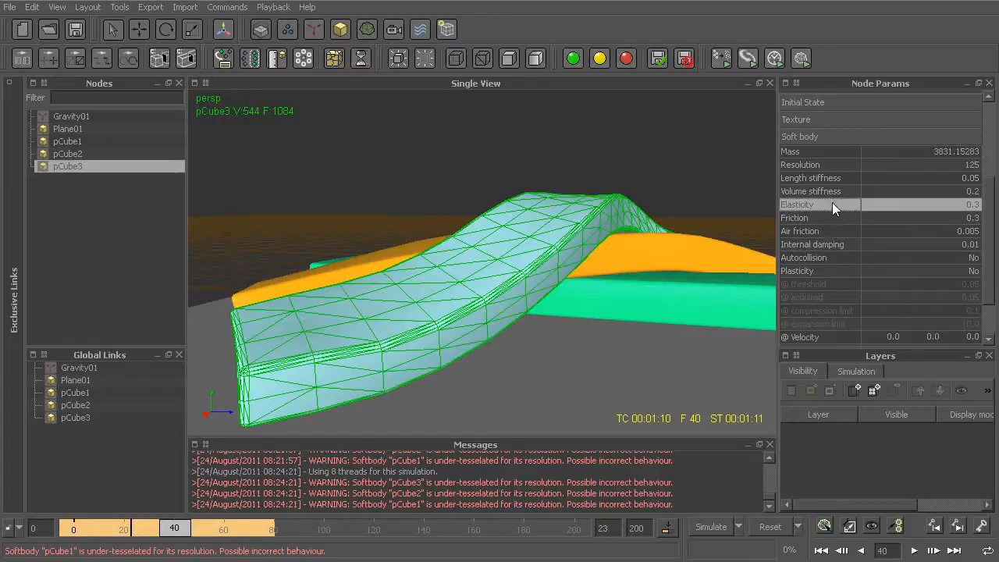
click(838, 244)
click(840, 216)
click(840, 207)
click(840, 244)
click(832, 204)
alt+drag(589, 303, 578, 312)
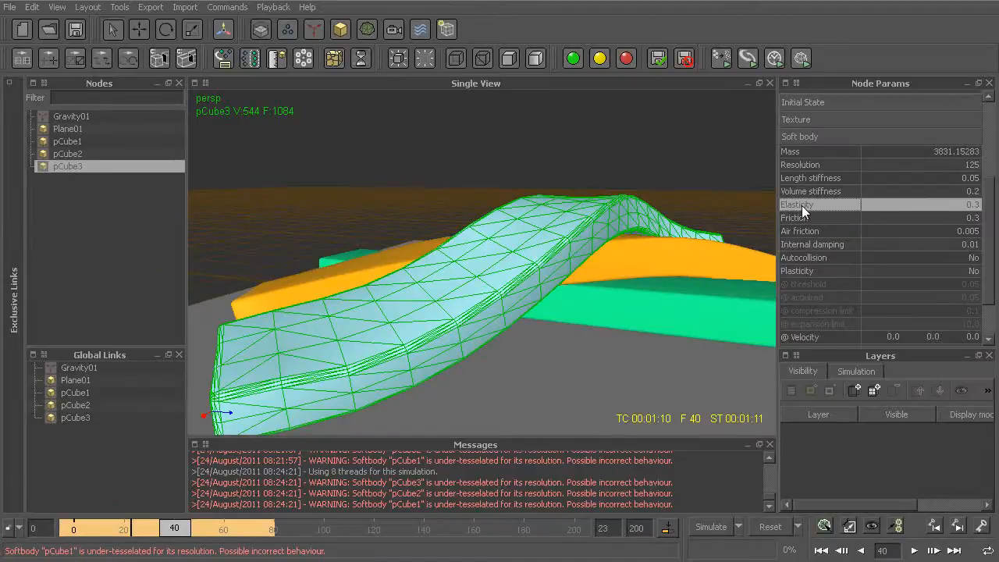
click(813, 243)
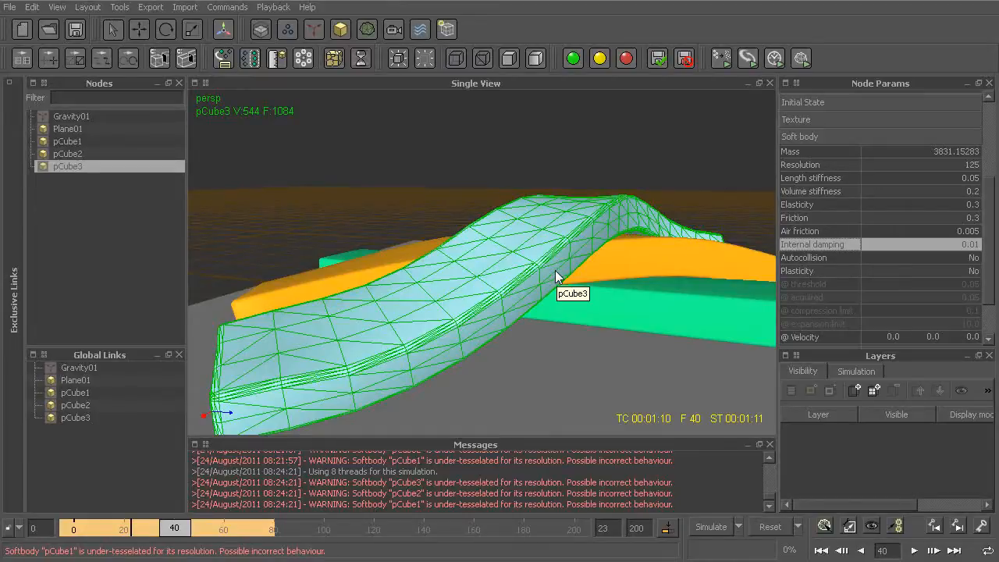
Set both the Volume stiffness and the Elasticity of pCube3 to 0.8
click(902, 190)
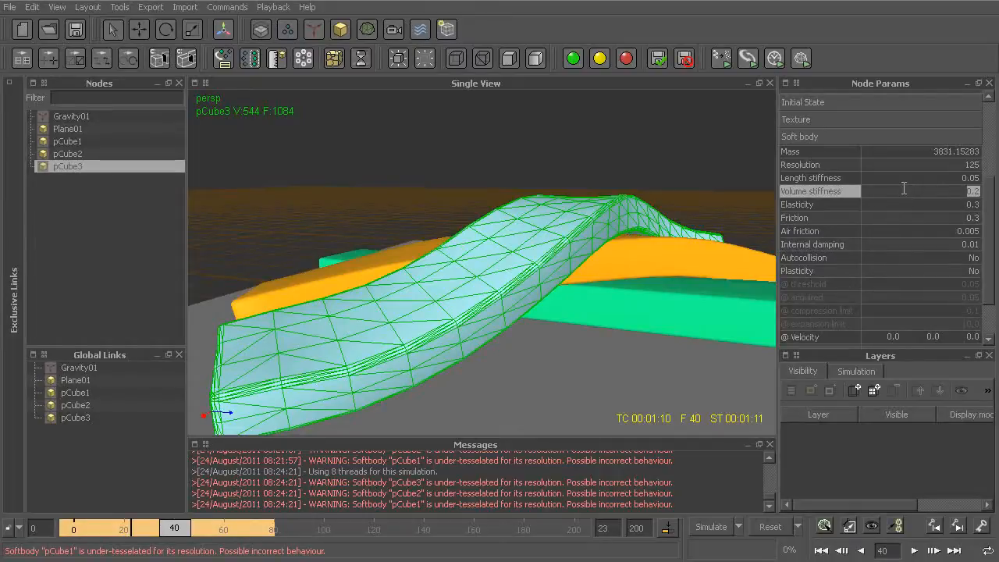
text(0.8)
key(Return)
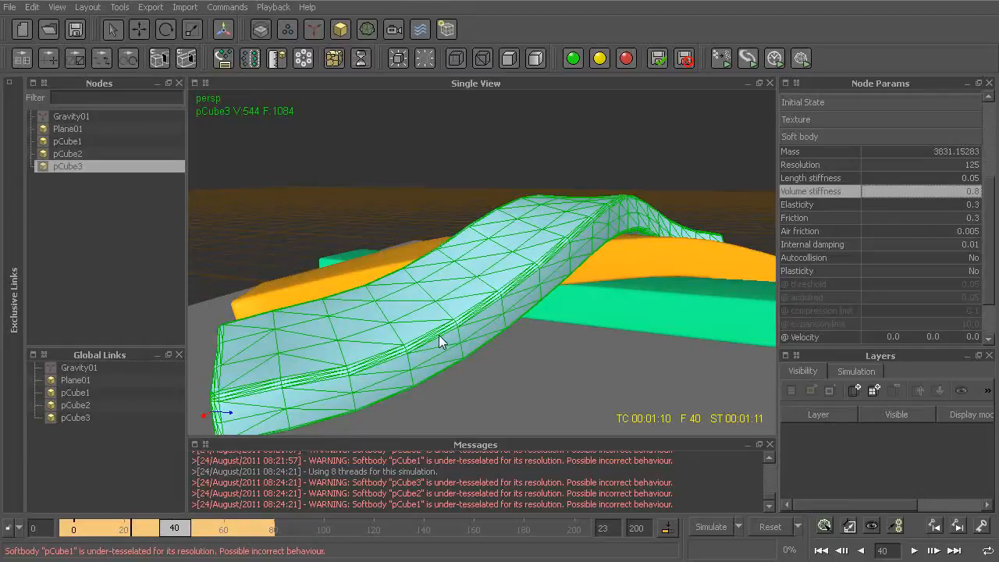
double_click(901, 205)
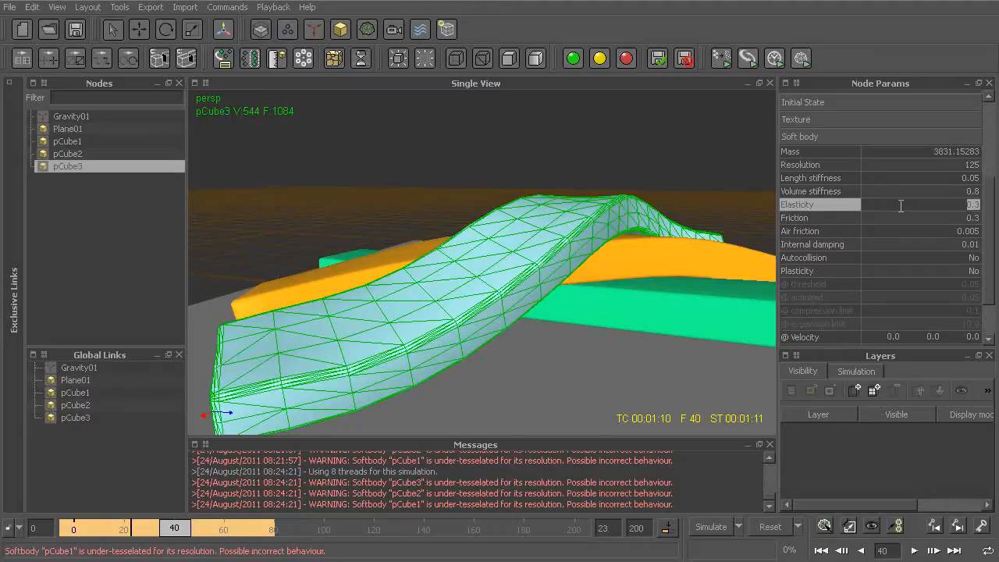
text(0.8)
key(Return)
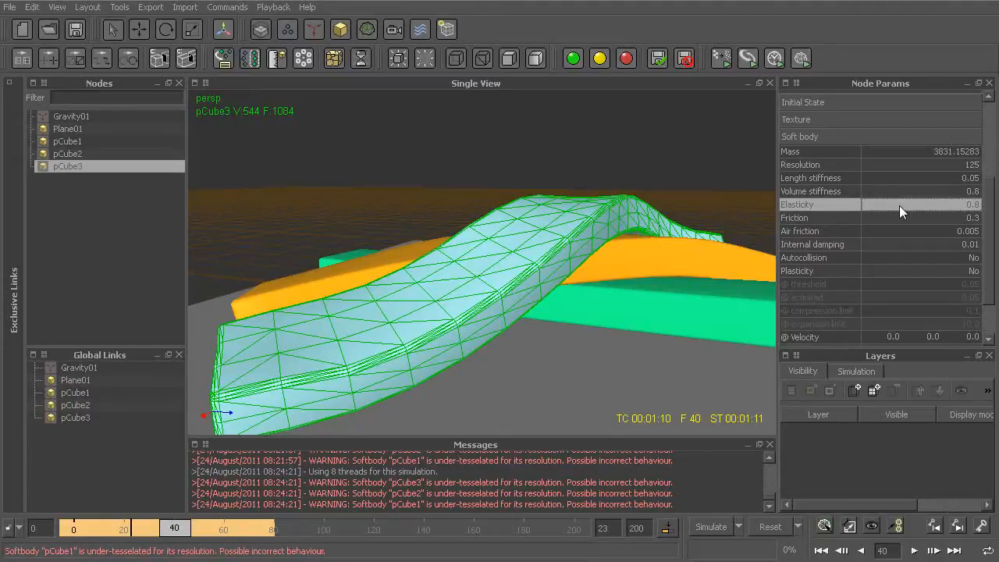
Reset the simulation data, rerun the soft-body simulation up to frame 112 and go back to frame 73
key(ctrl+r)
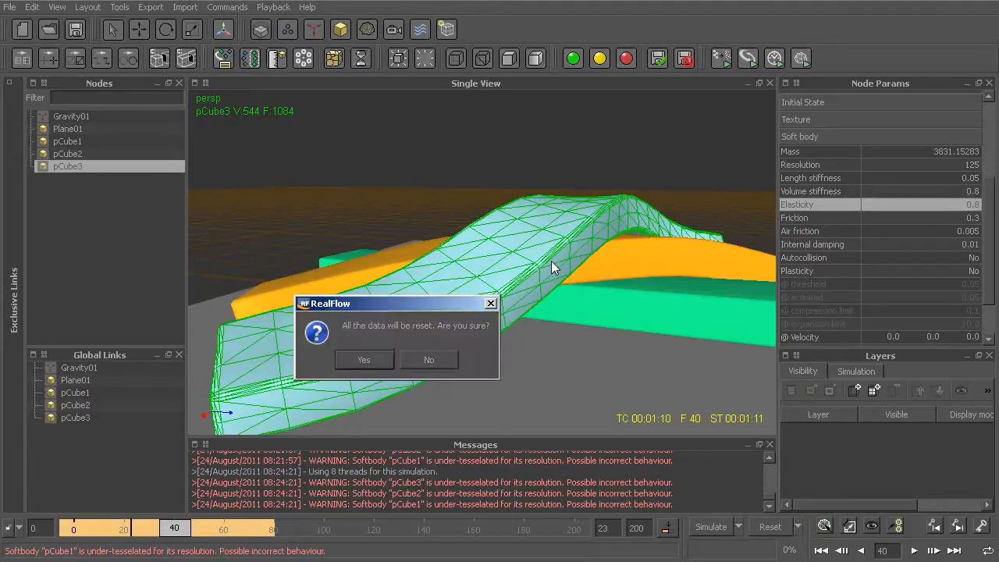
key(Return)
key(ctrl+a)
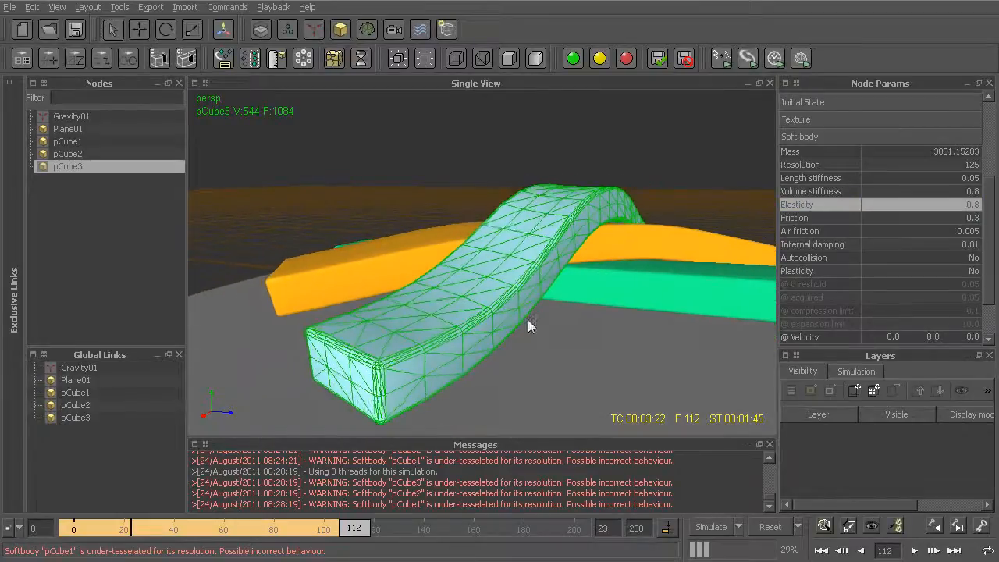
drag(347, 530, 257, 544)
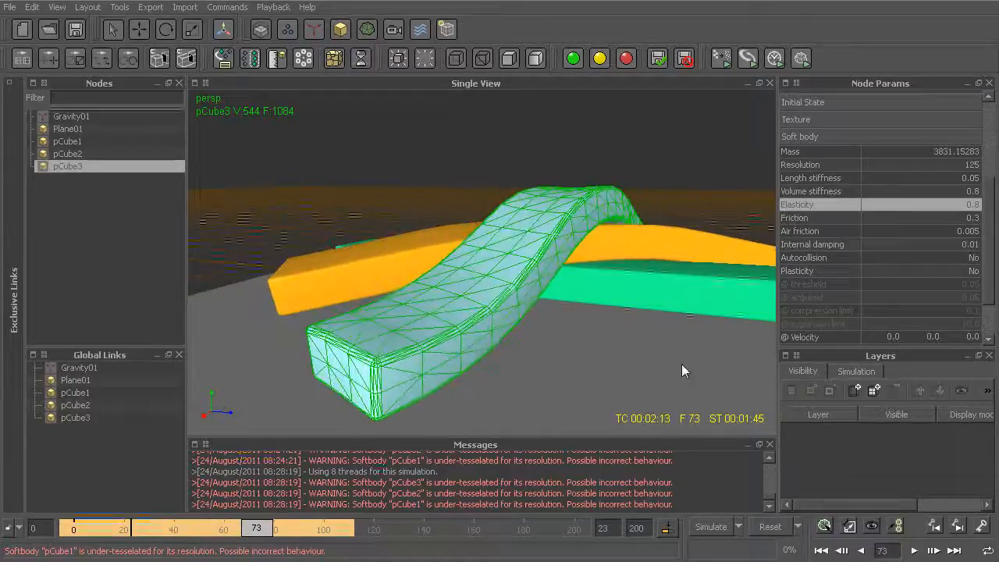
Examine the Internal damping and Hires object parameters of pCube3 and its deformed mesh from several angles
click(834, 245)
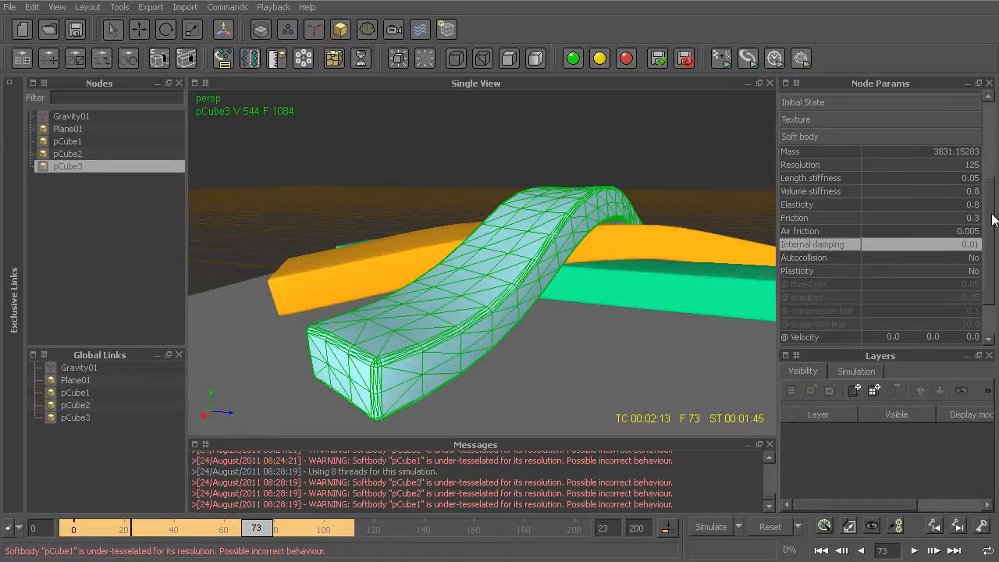
scroll(967, 258, down, 3)
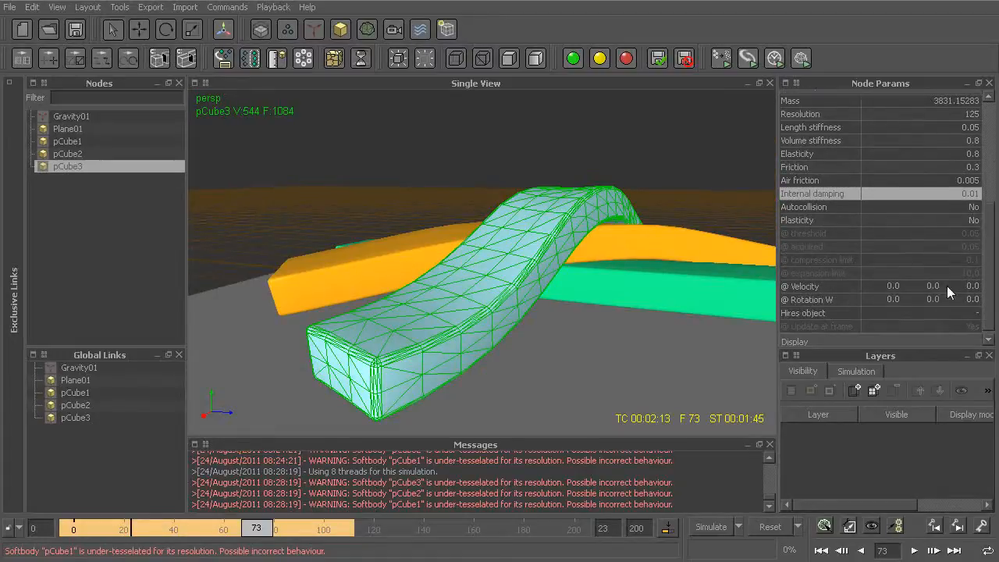
click(816, 312)
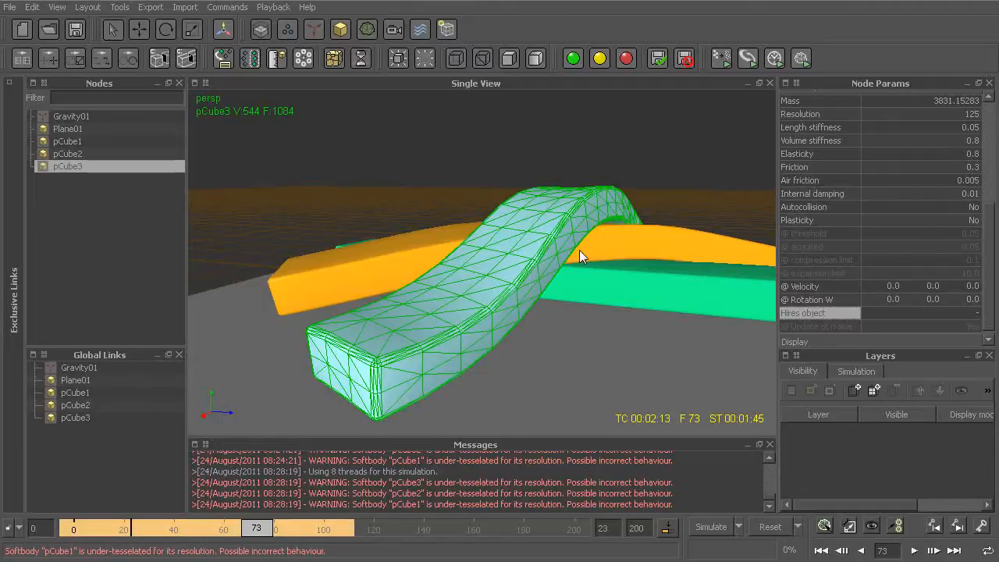
alt+drag(637, 214, 598, 270)
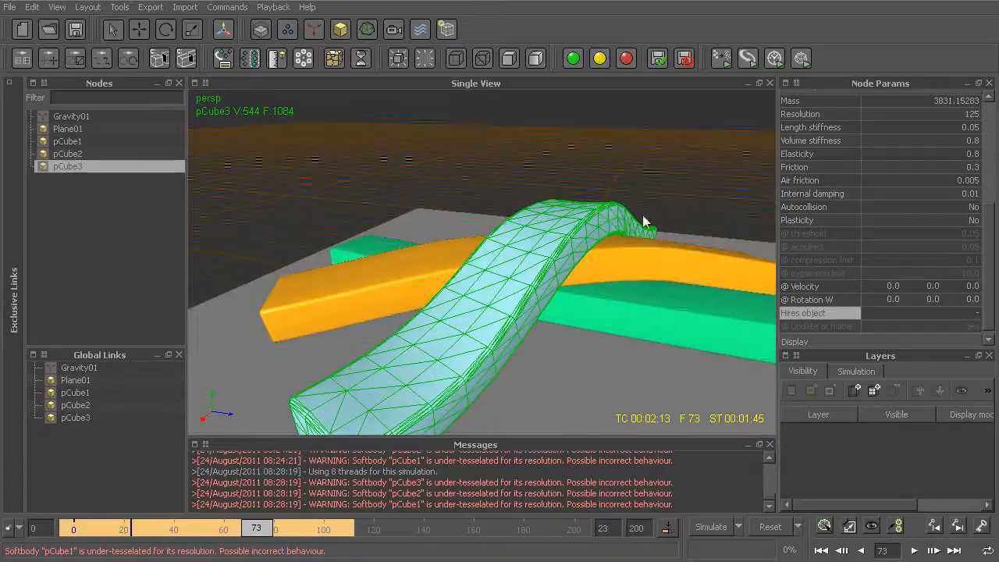
alt+drag(513, 365, 559, 298)
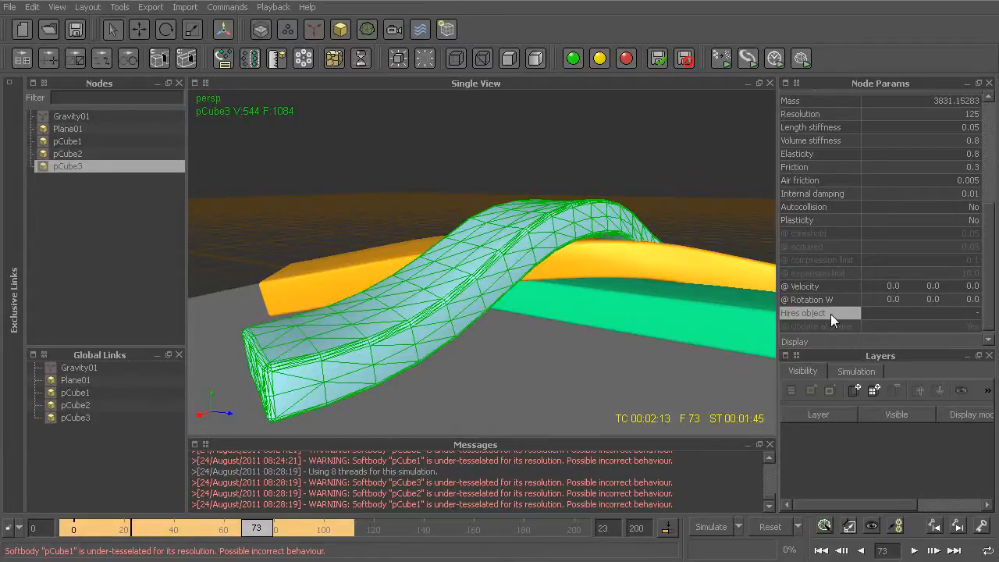
middle_drag(613, 278, 532, 295)
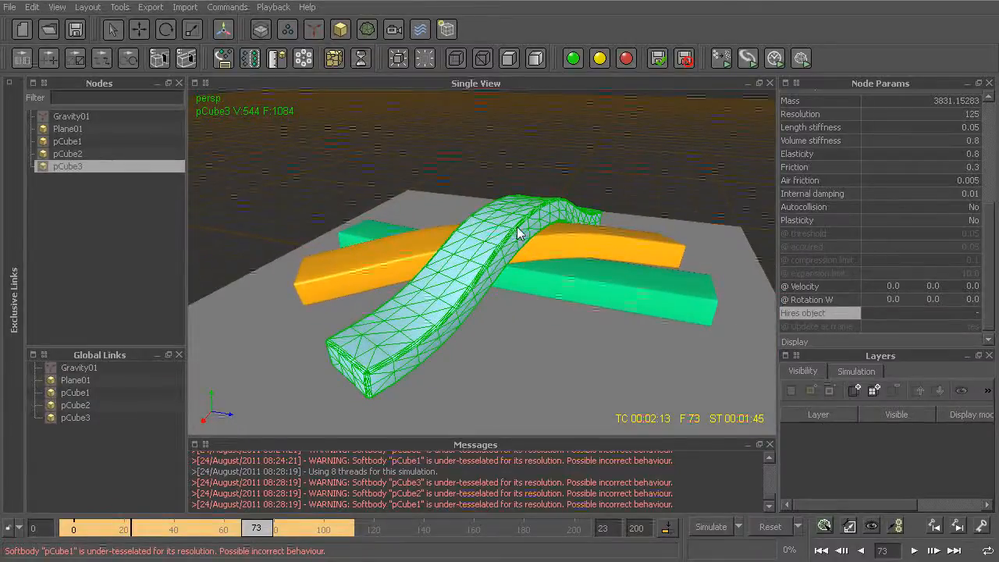
middle_drag(508, 294, 472, 326)
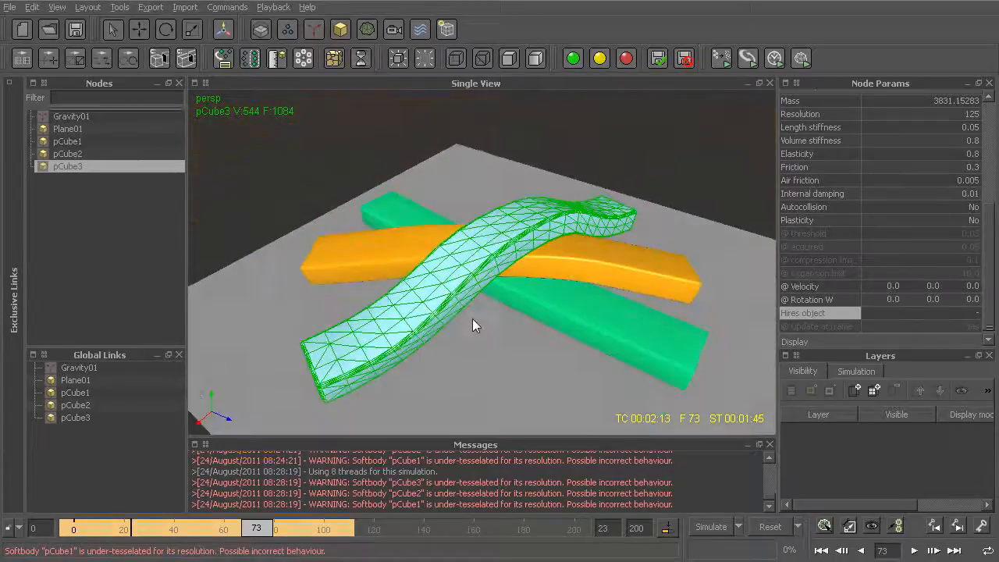
Compare the deformation of the three stacked soft-body cubes at frame 73 from several angles, selecting them individually
click(666, 165)
middle_drag(632, 224, 573, 284)
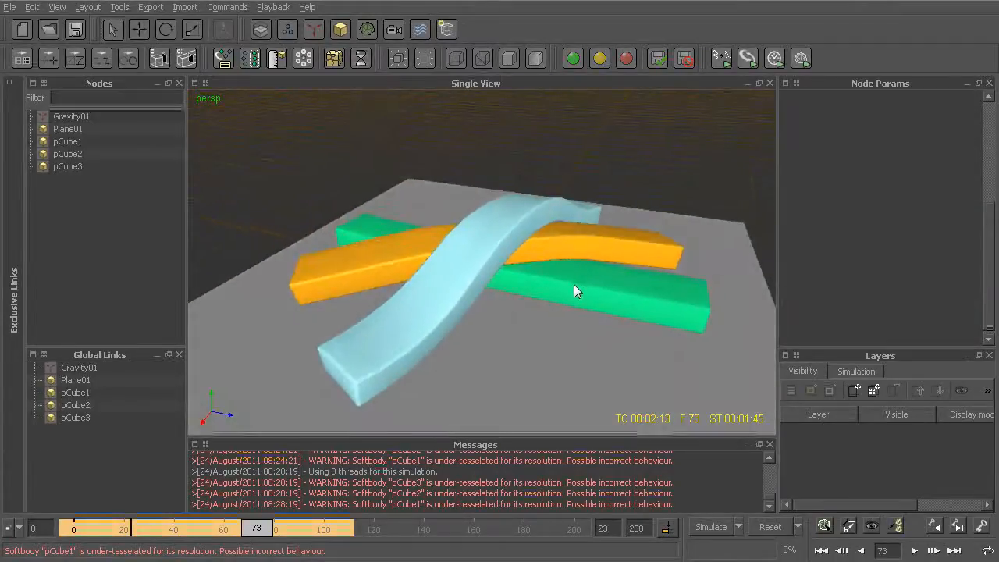
click(546, 239)
click(592, 282)
click(643, 164)
mouse_move(579, 241)
middle_down()
mouse_move(565, 267)
mouse_move(576, 260)
middle_up()
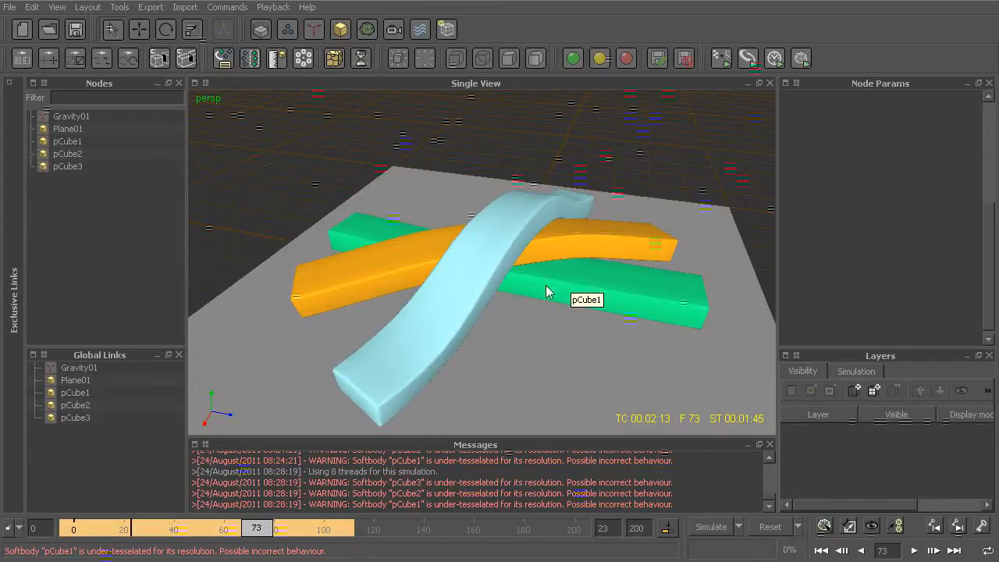
middle_drag(505, 297, 509, 223)
click(510, 223)
click(586, 230)
click(583, 279)
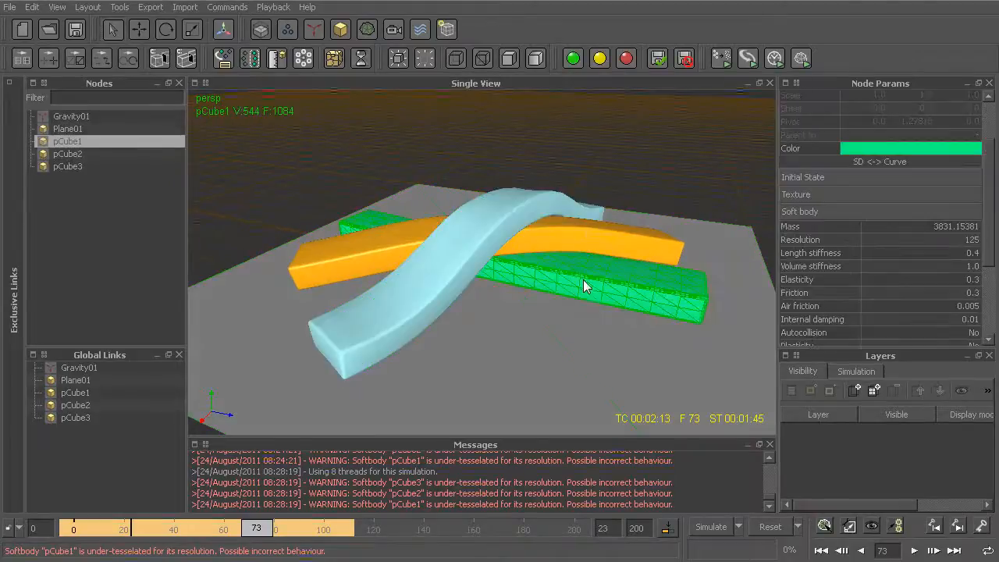
click(624, 238)
click(657, 187)
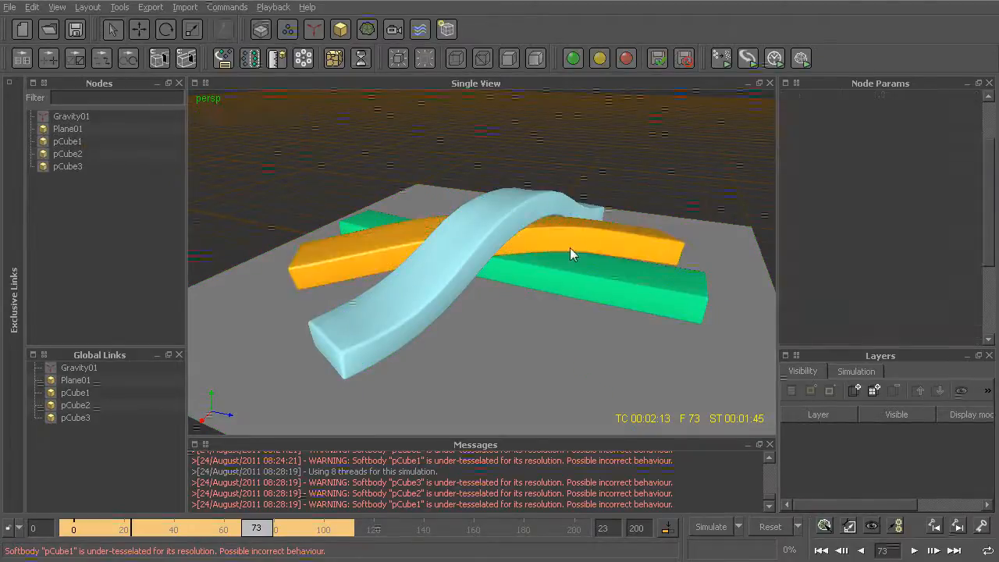
middle_drag(571, 247, 557, 237)
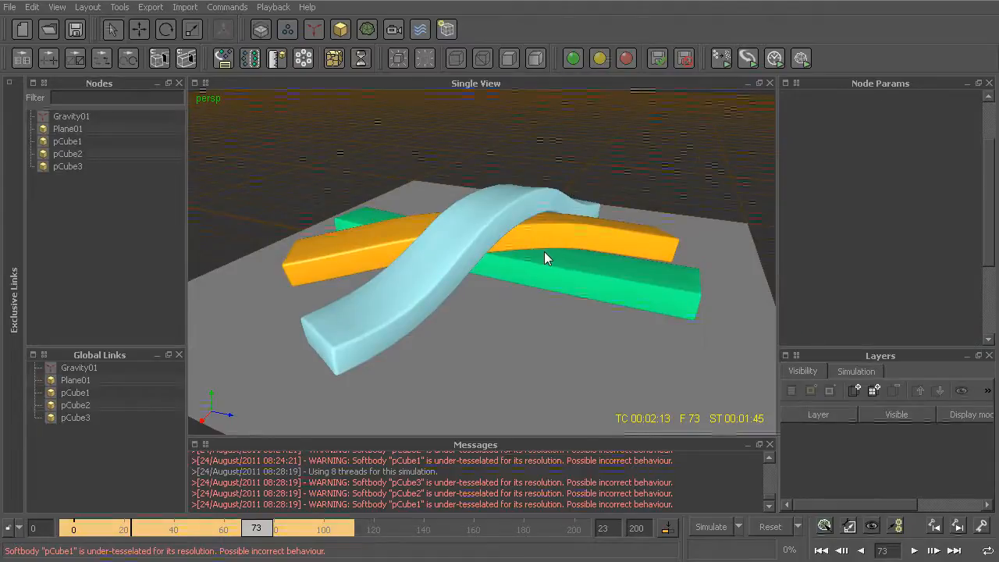
alt+drag(490, 252, 411, 253)
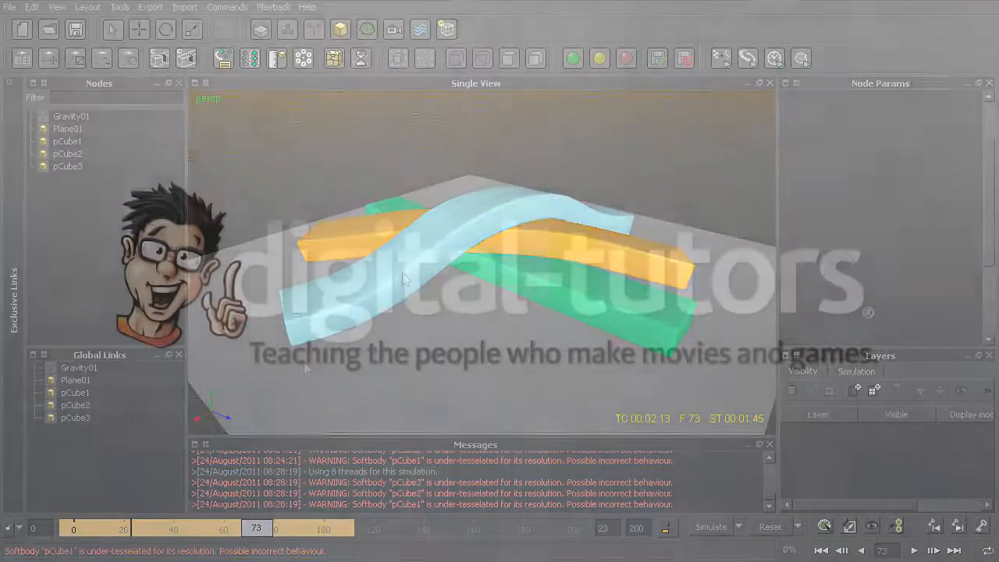